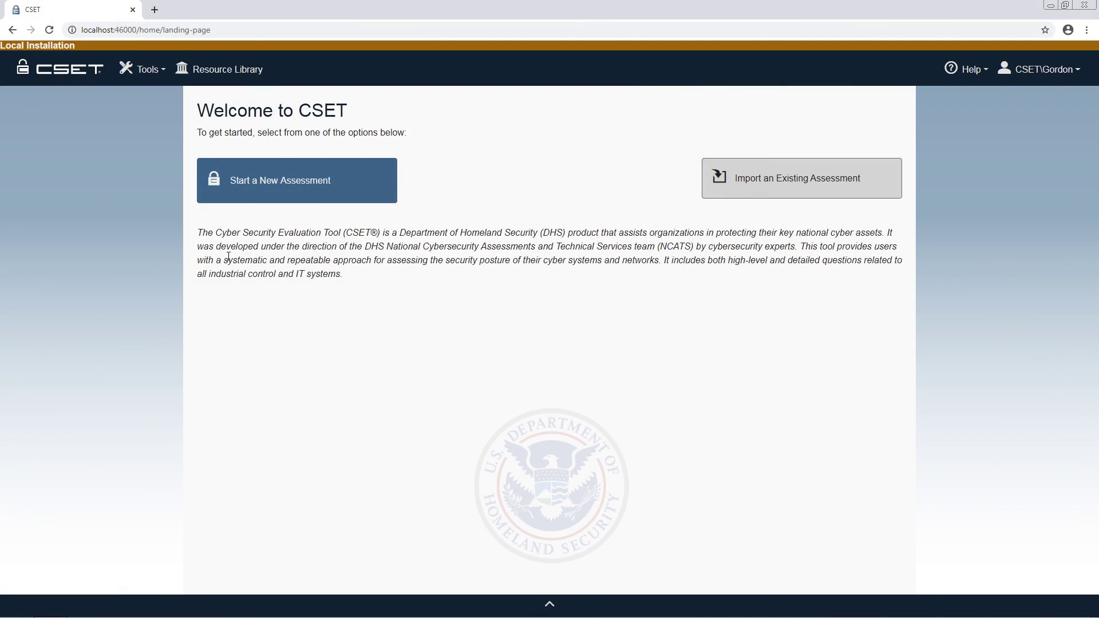
Start a new assessment and add a second contact with the contact's first and last name
click(337, 181)
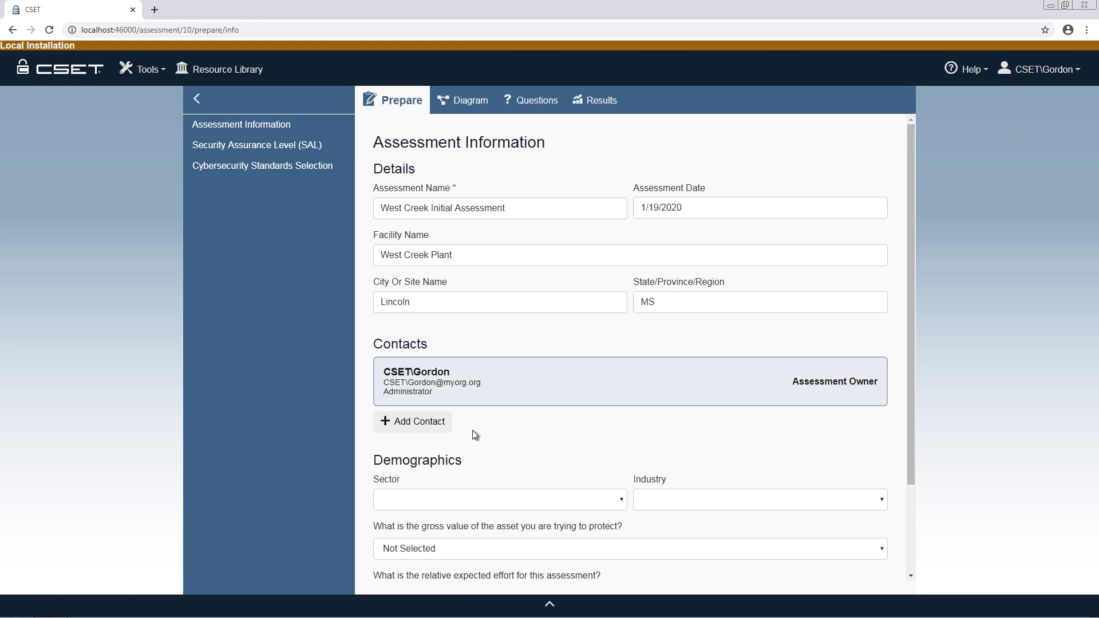
click(434, 427)
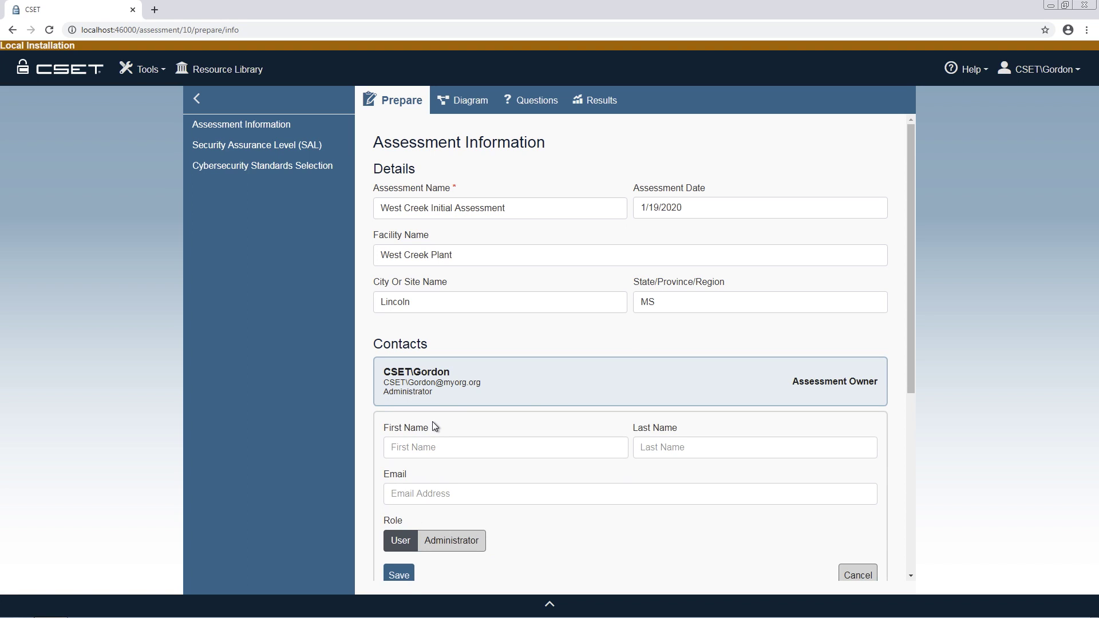
click(429, 451)
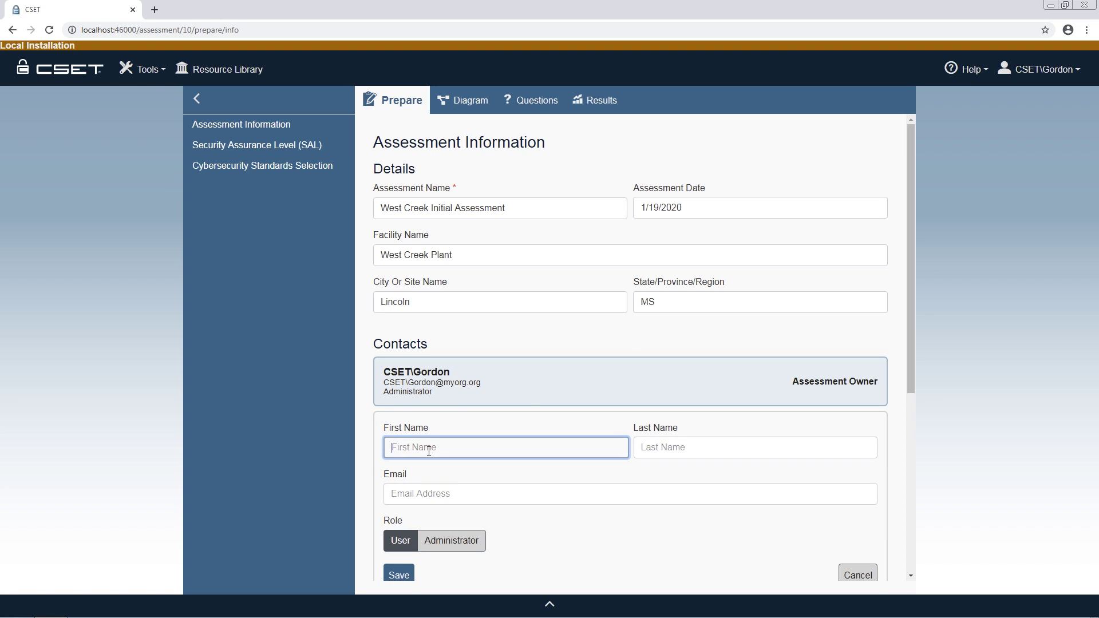
key(Tab)
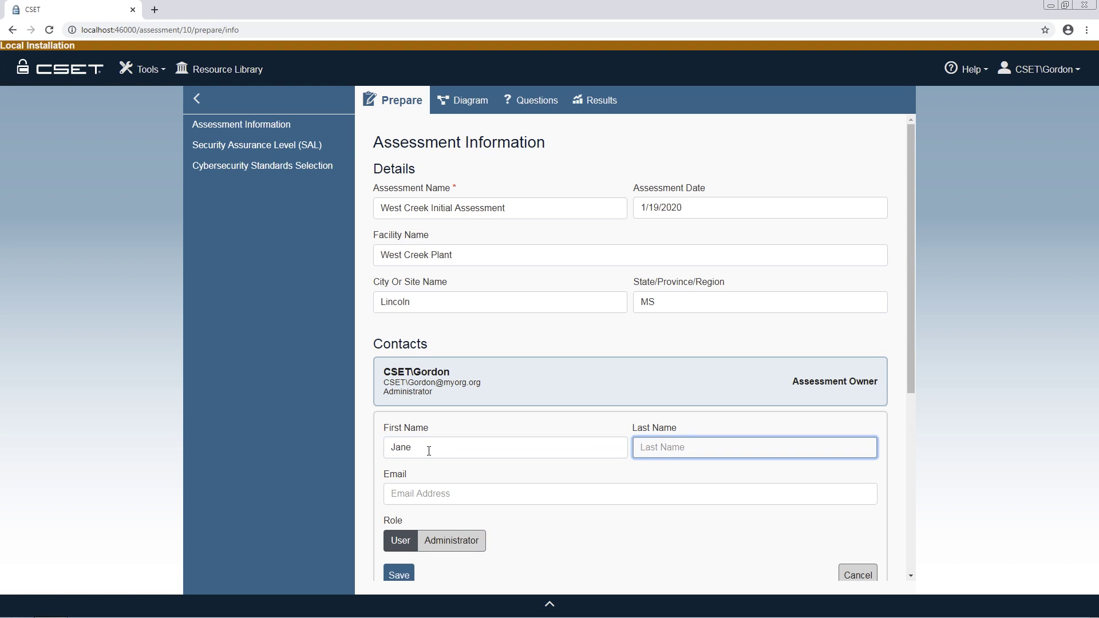
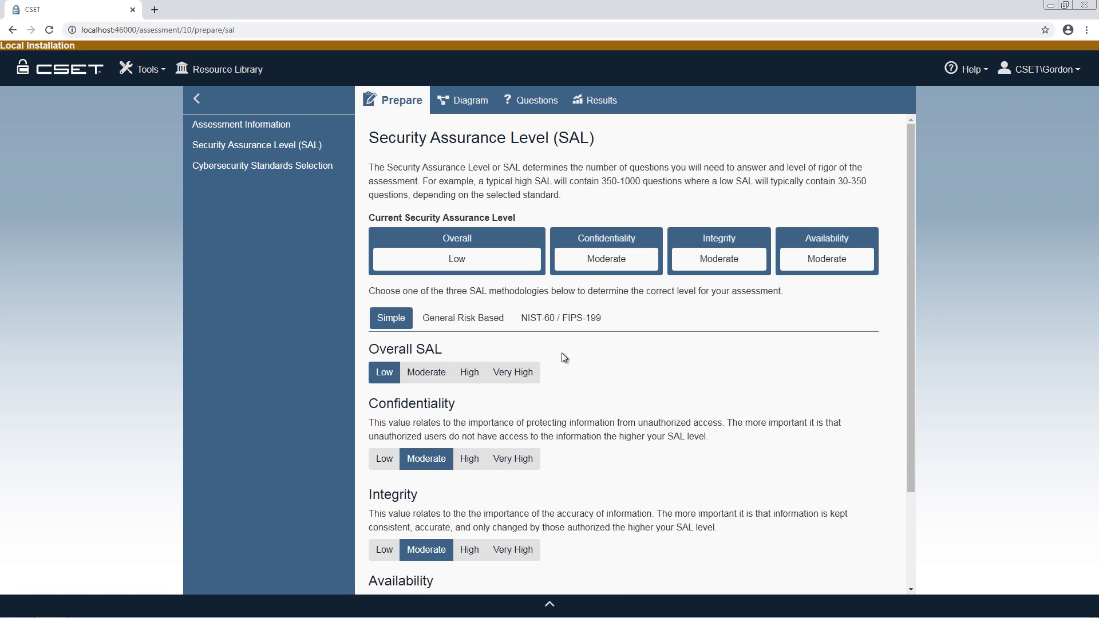
Switch the SAL page to the General Risk Based methodology
click(488, 321)
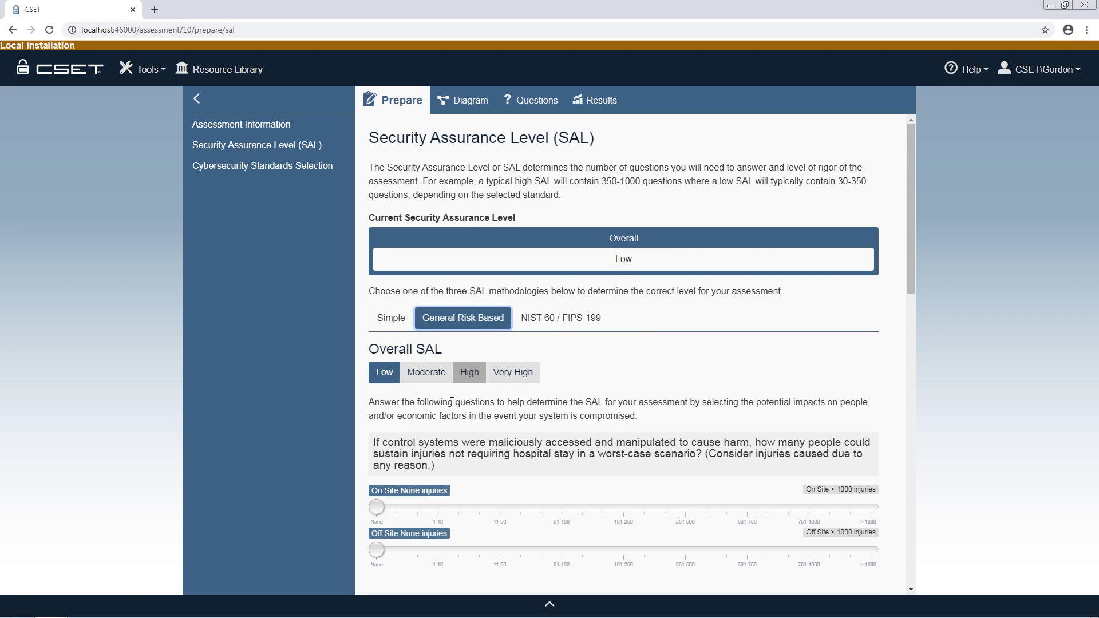
Set injuries to 51-100 on-site and 11-50 off-site, and hospitalizations to 11-50 and 1-10
drag(377, 507, 557, 509)
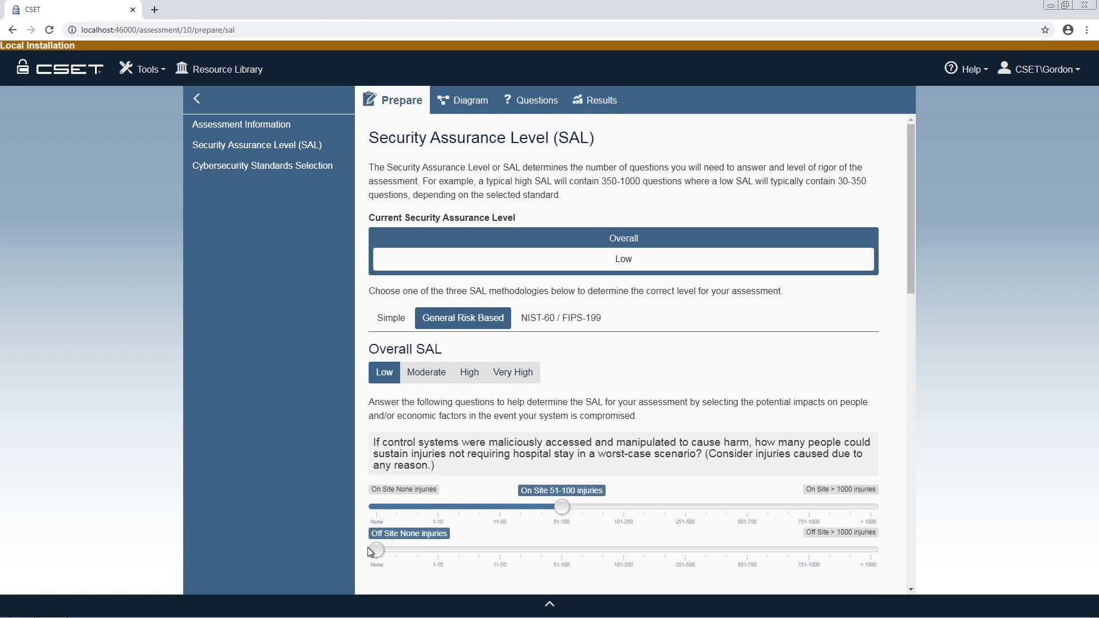
drag(379, 550, 479, 550)
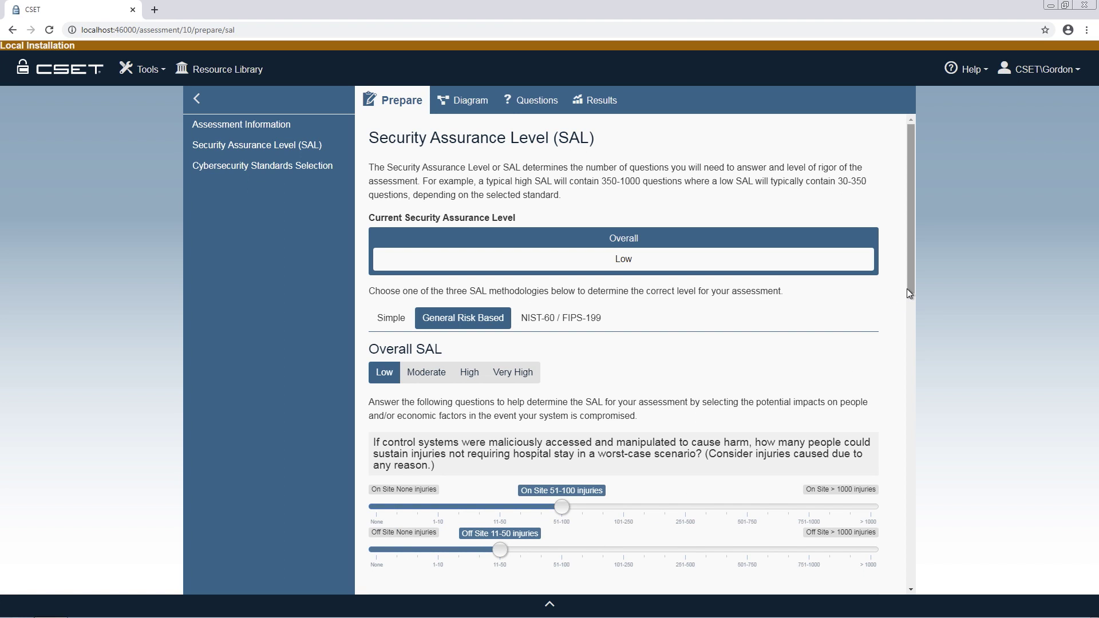
drag(908, 288, 909, 390)
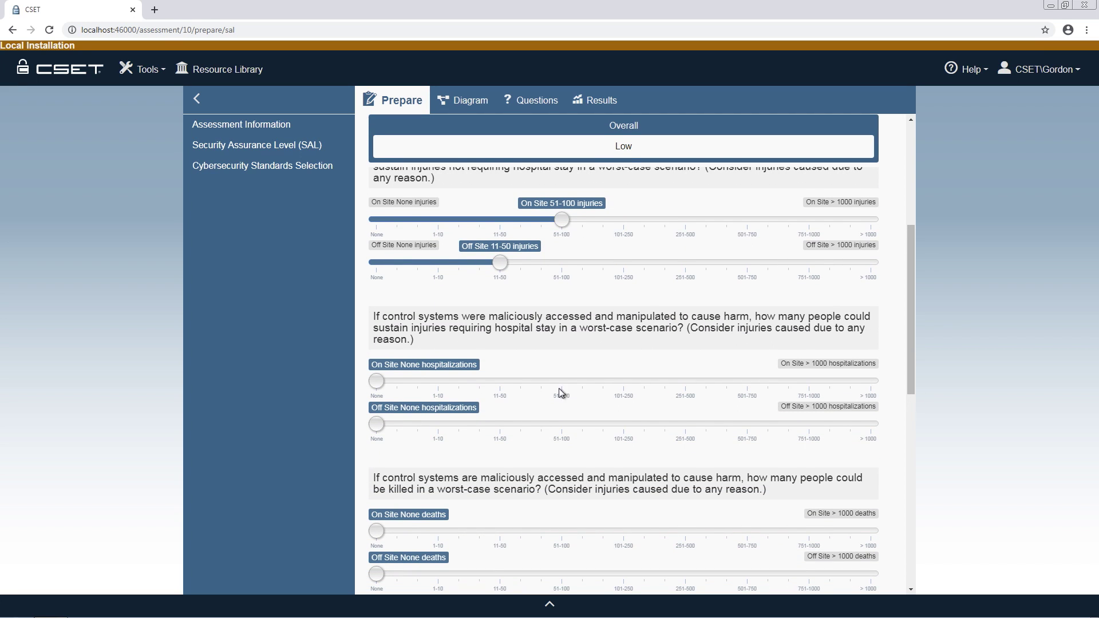
drag(378, 383, 499, 385)
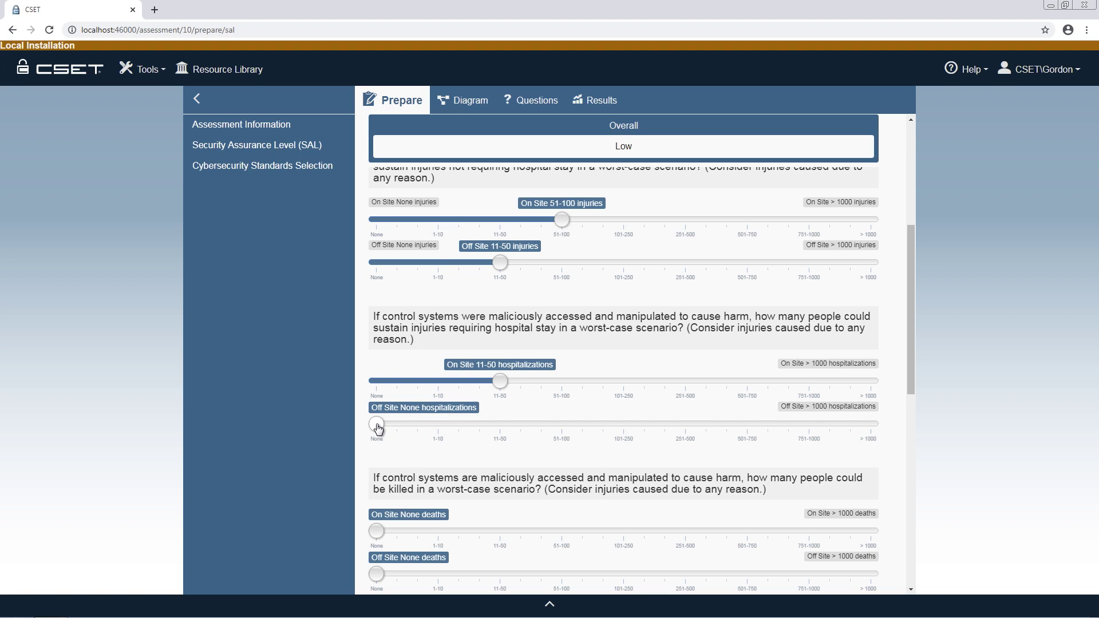
drag(377, 427, 437, 430)
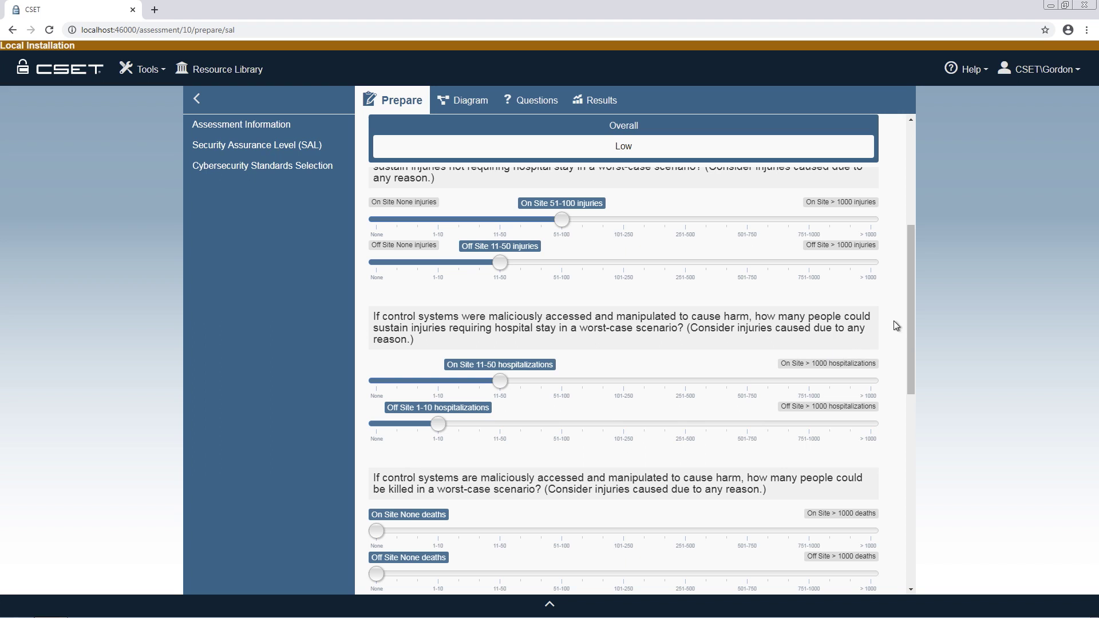
drag(910, 314, 911, 207)
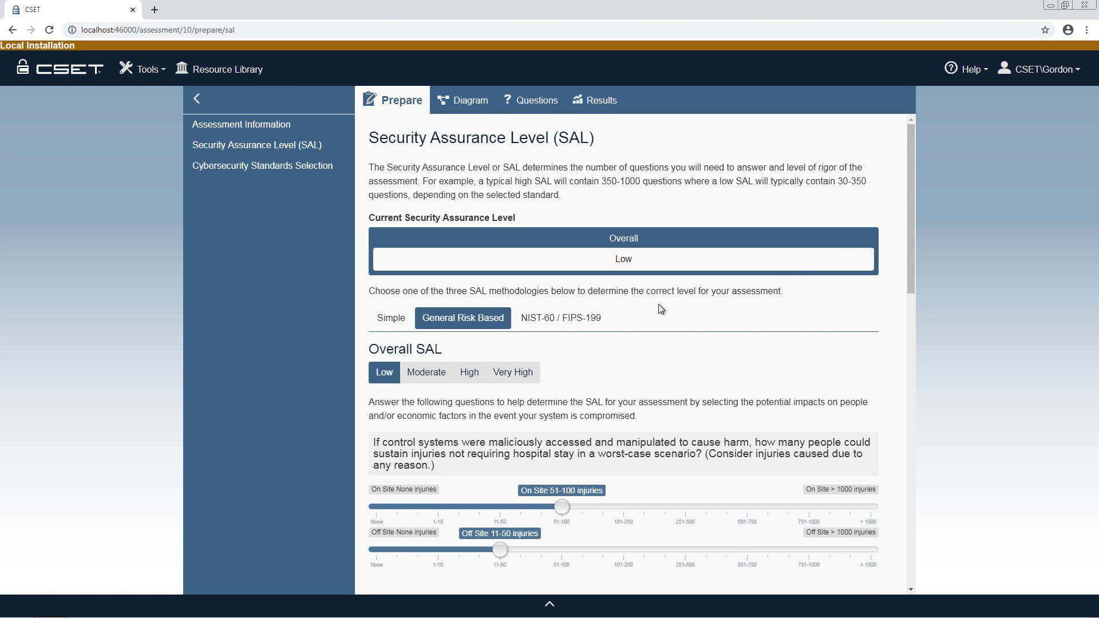
click(579, 319)
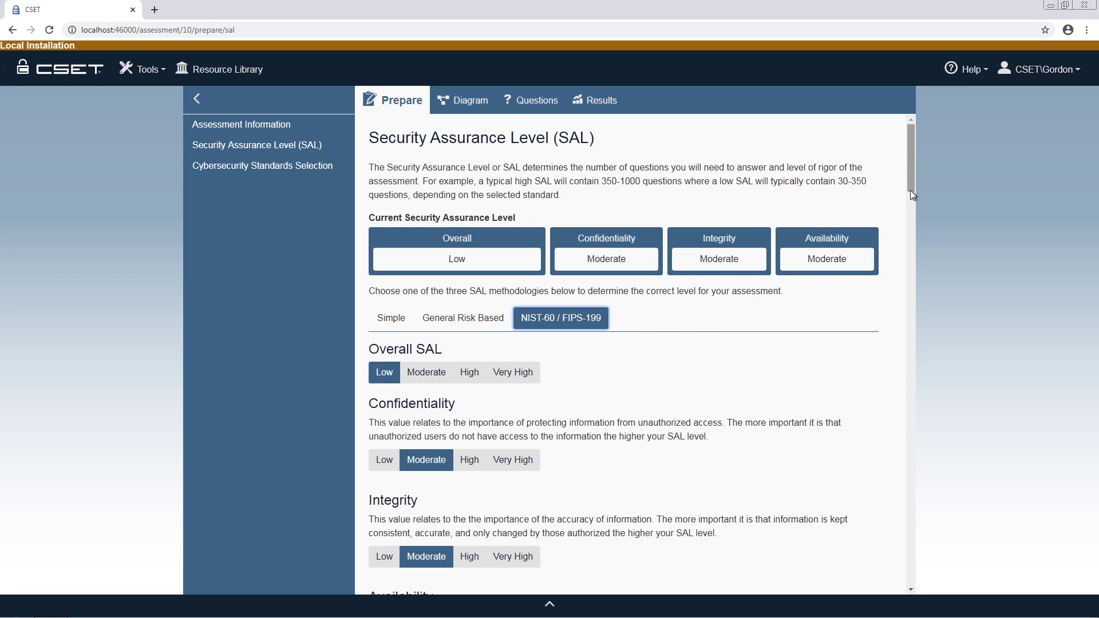
Scroll through the NIST-60 / FIPS-199 Confidentiality, Integrity and Availability sections
drag(910, 187, 909, 535)
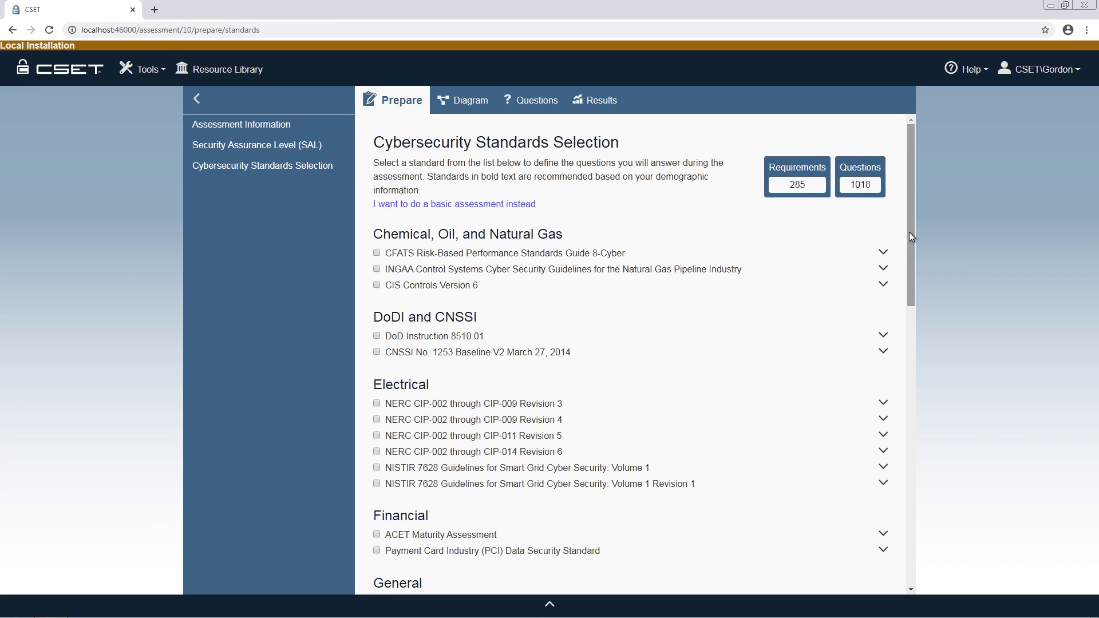
Scroll through the Cybersecurity Standards Selection list
drag(909, 232, 910, 516)
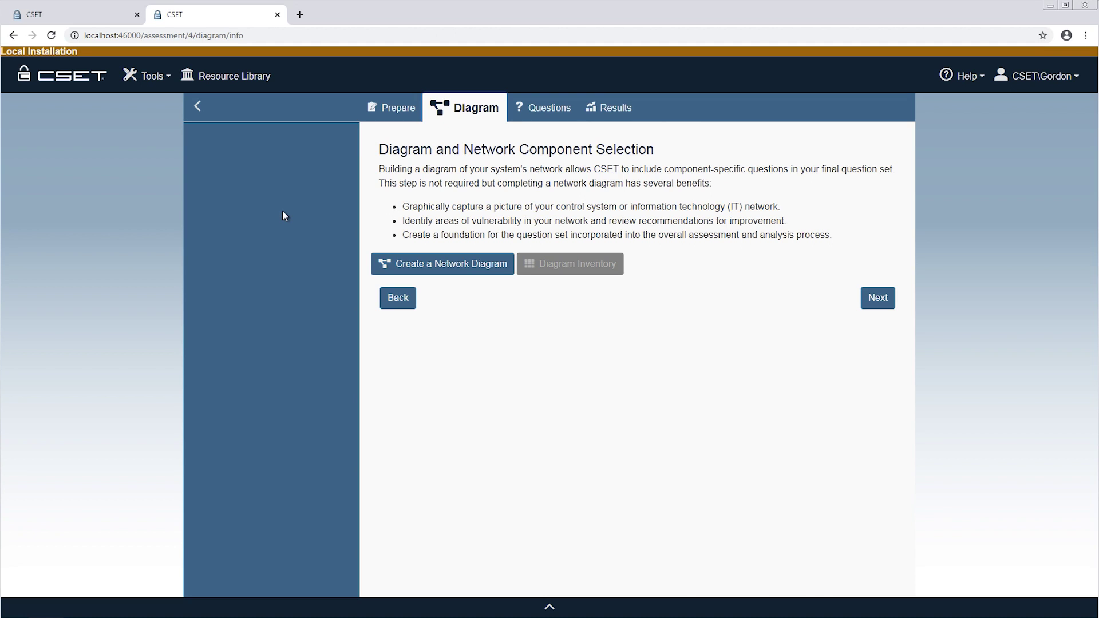
Create a new network diagram to bring up the template gallery
click(484, 277)
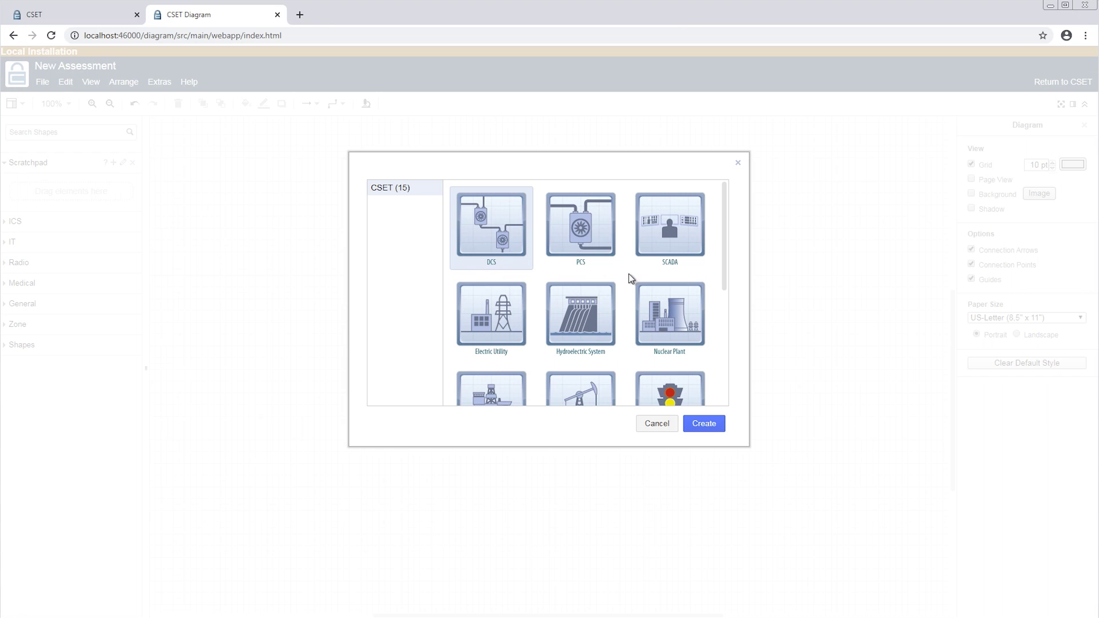
Create the network diagram from the SCADA template
click(674, 236)
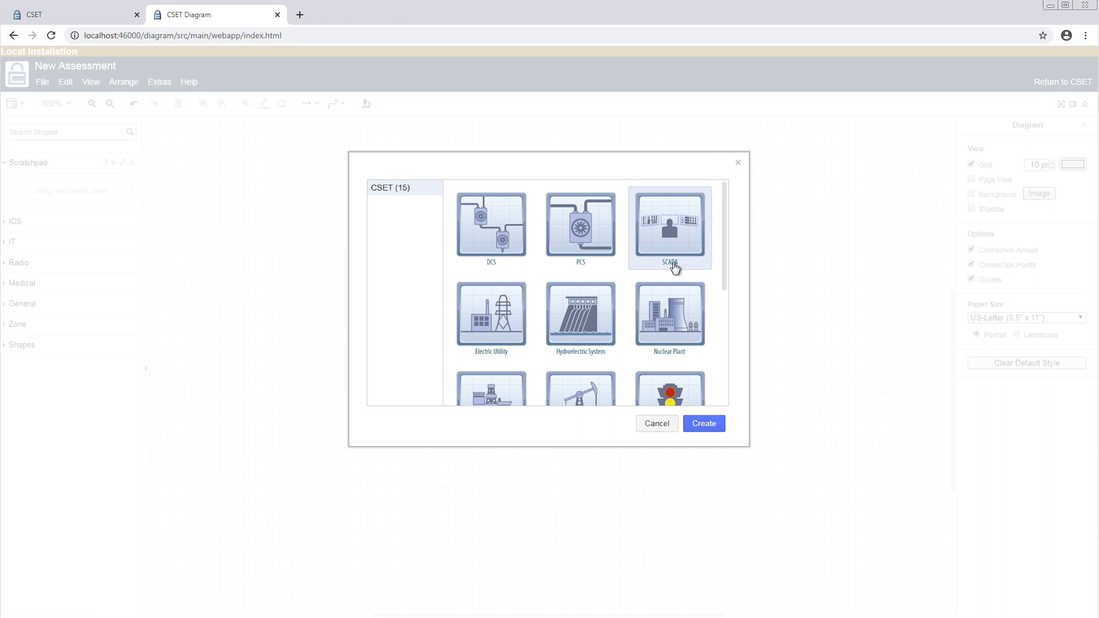
click(705, 425)
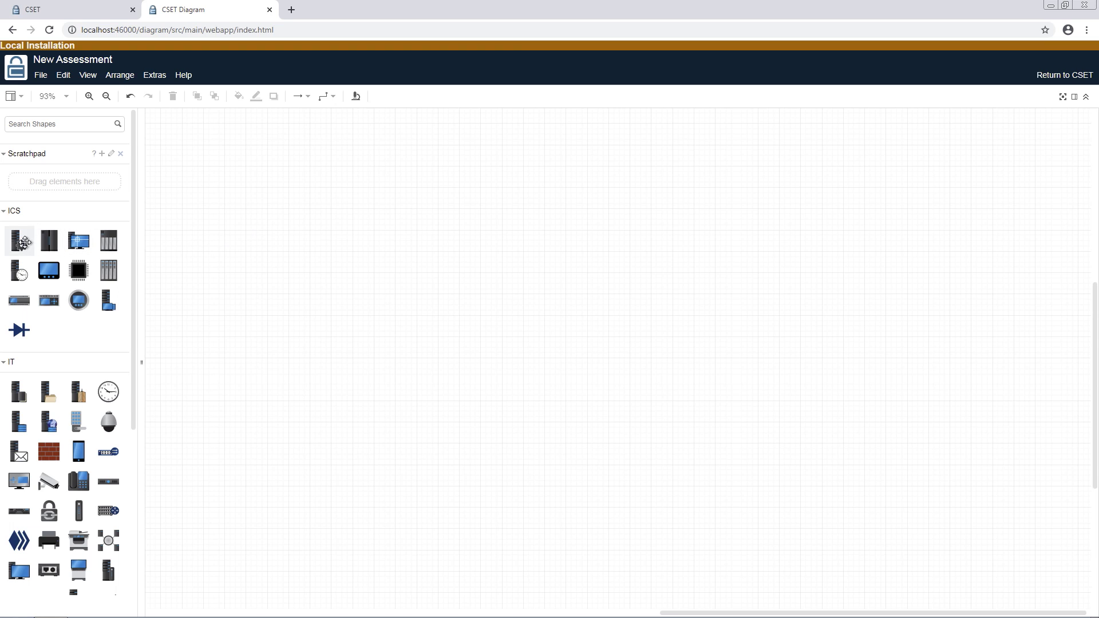
Place configuration server CNFIG-5 and DCS-6 on the canvas, link them, and return to CSET
mouse_move(21, 242)
drag(22, 241, 332, 252)
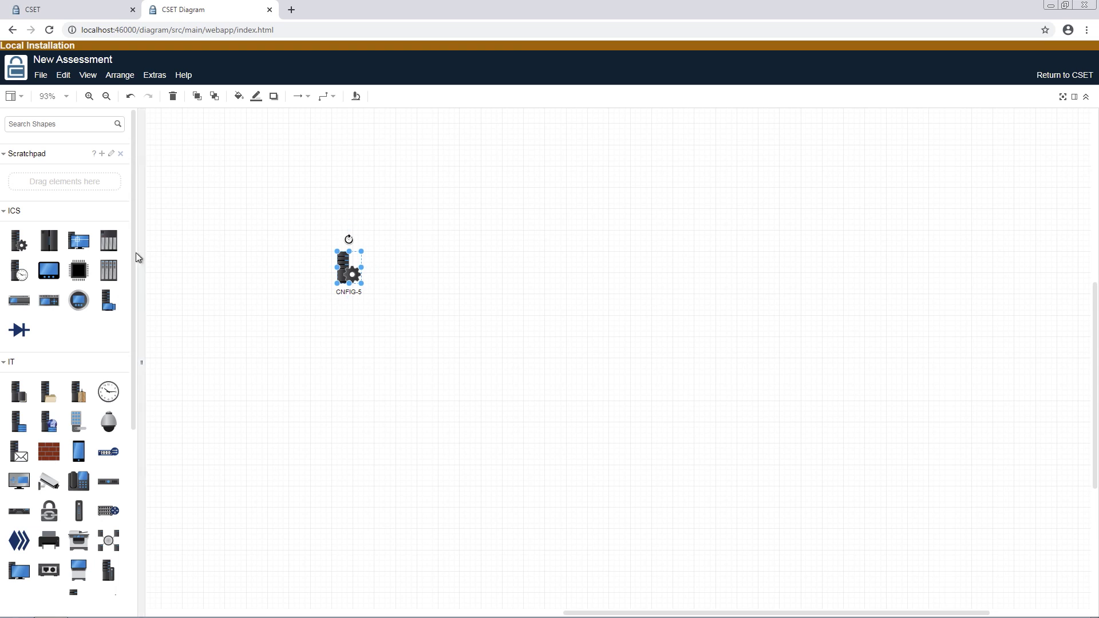
drag(61, 243, 555, 255)
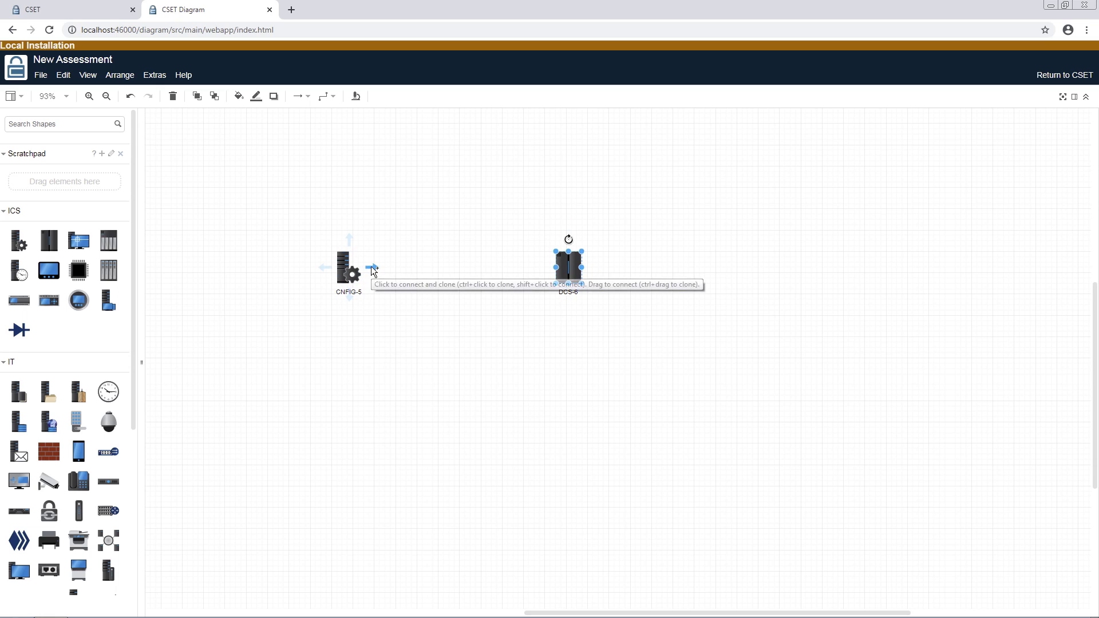
drag(371, 266, 554, 267)
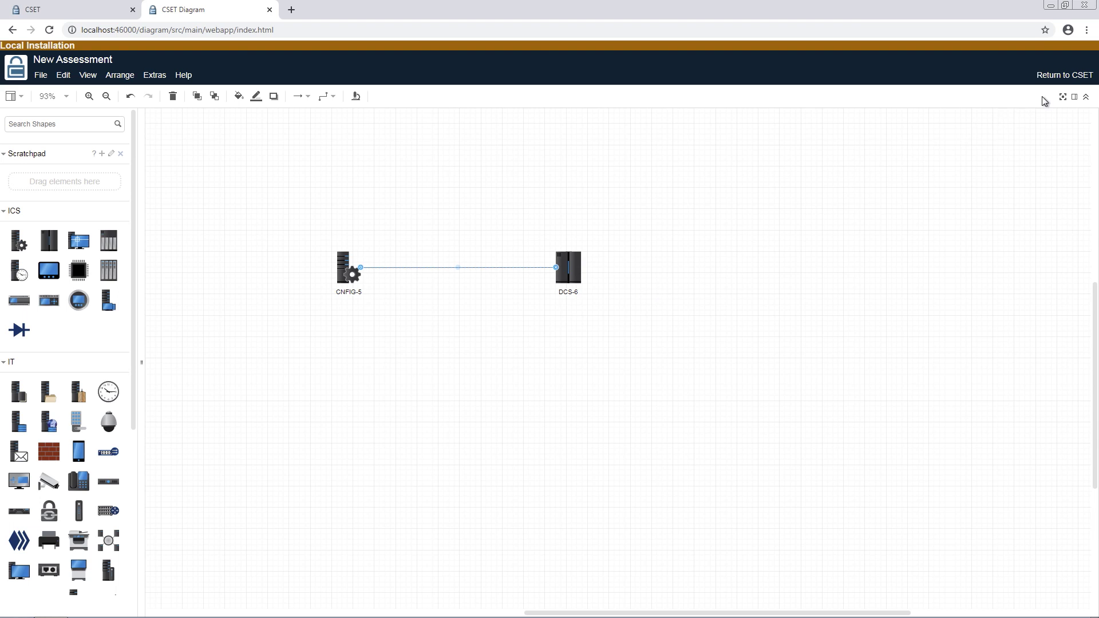
click(1073, 78)
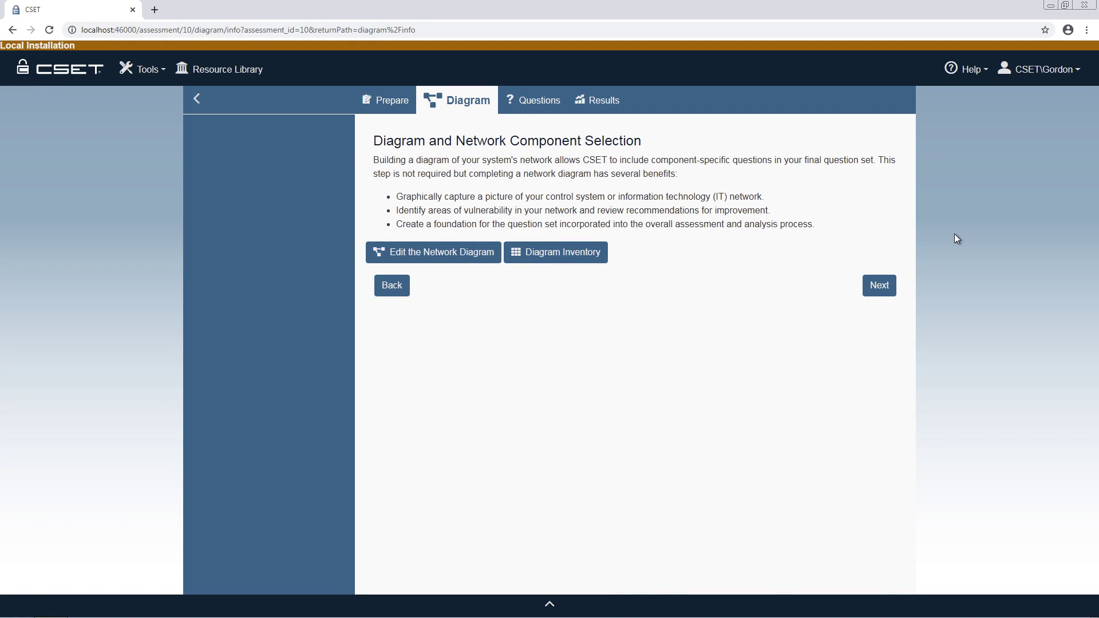
Advance from the Diagram page to the TSA Pipeline requirements list
click(885, 285)
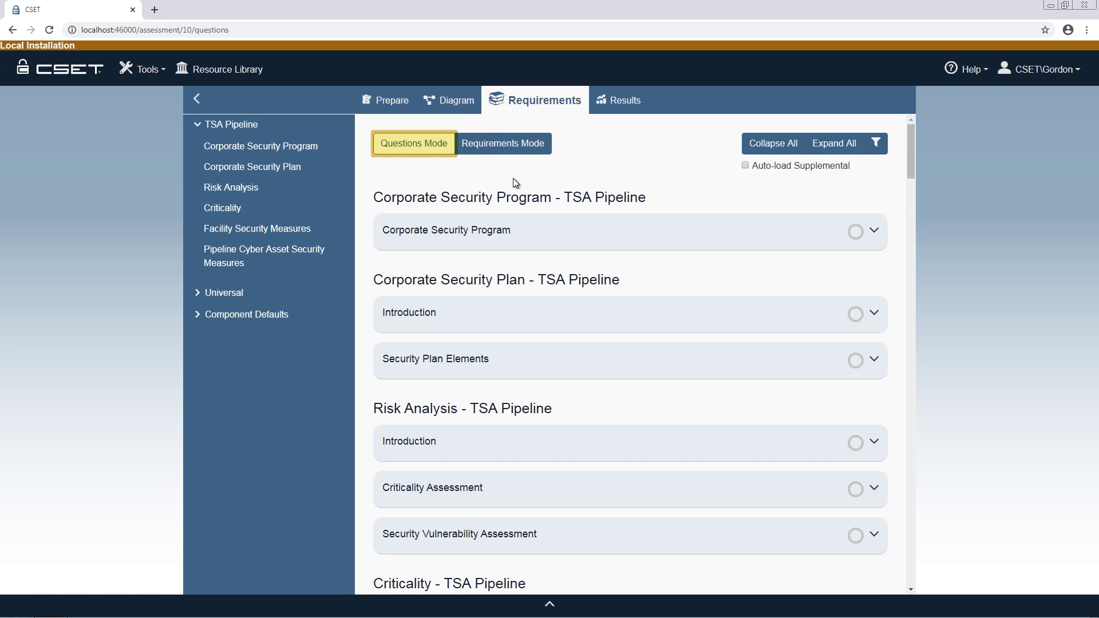
Compare Questions and Requirements modes, expand Corporate Security Program, and answer requirement 2.1 Alt
click(431, 147)
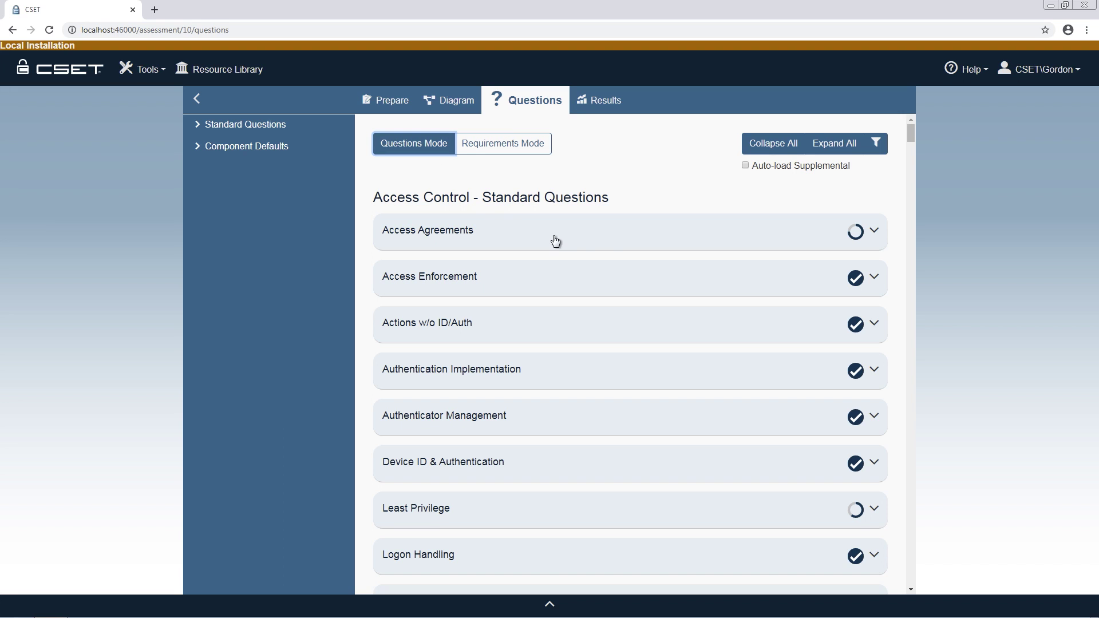
click(874, 232)
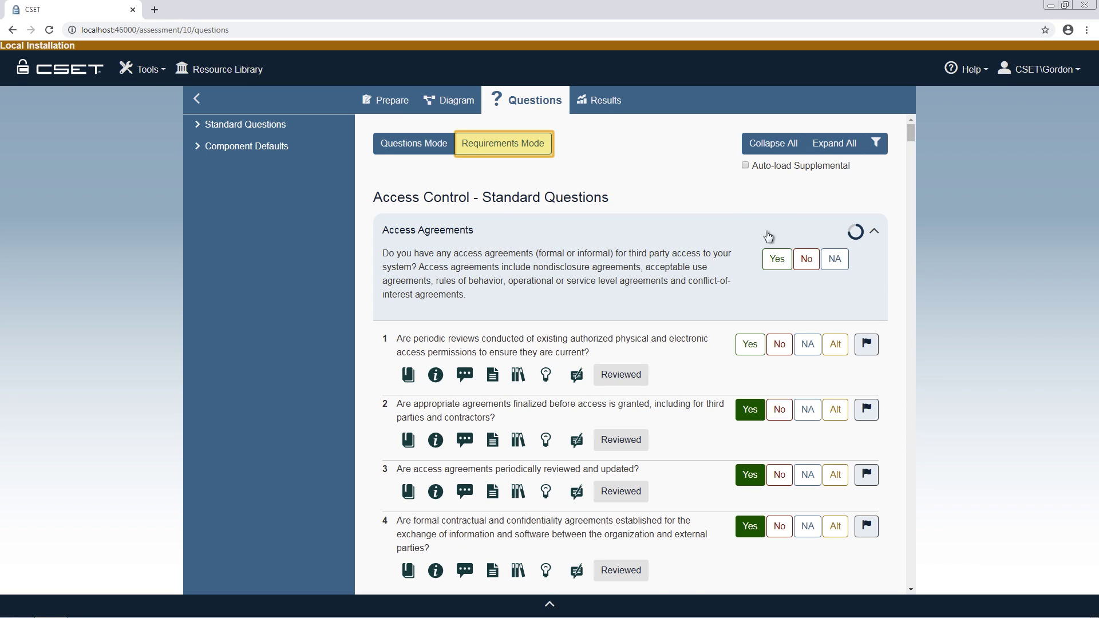
click(539, 150)
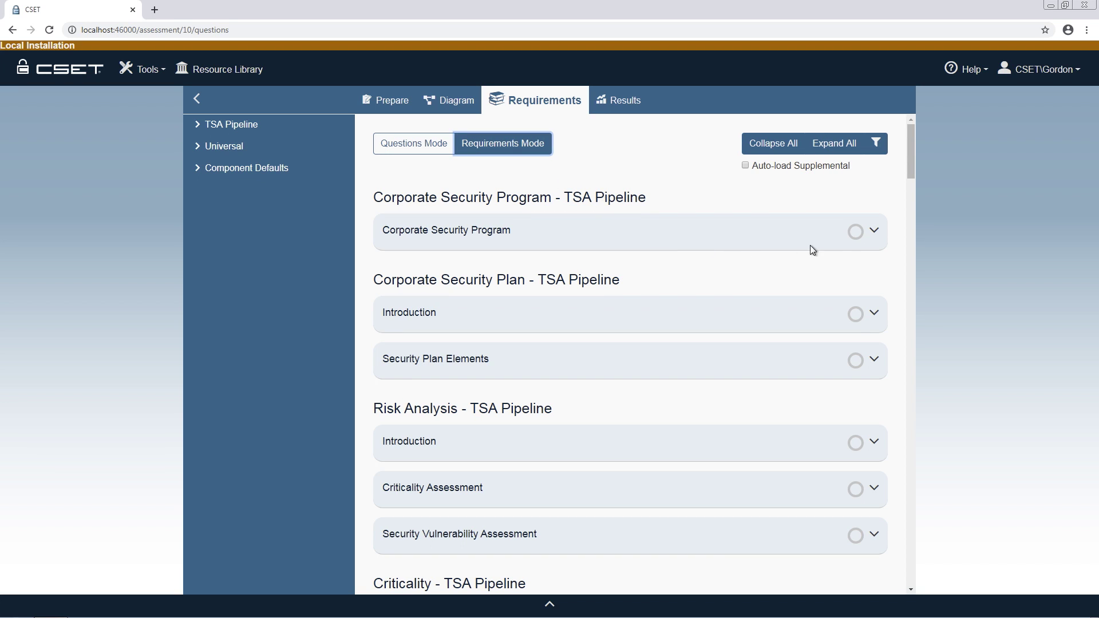
click(875, 232)
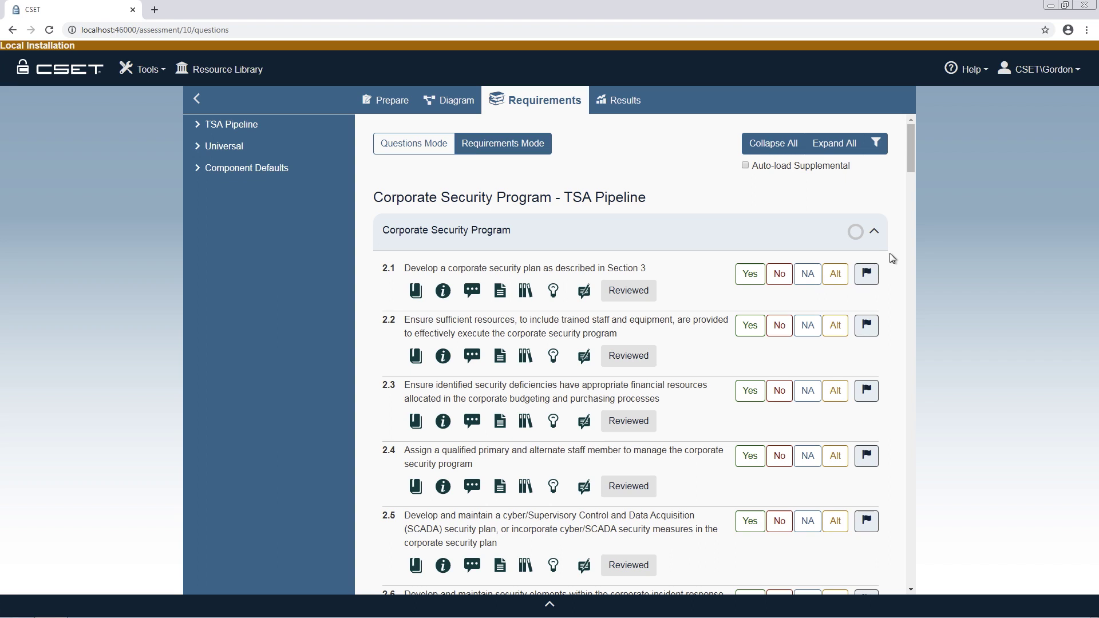
click(837, 276)
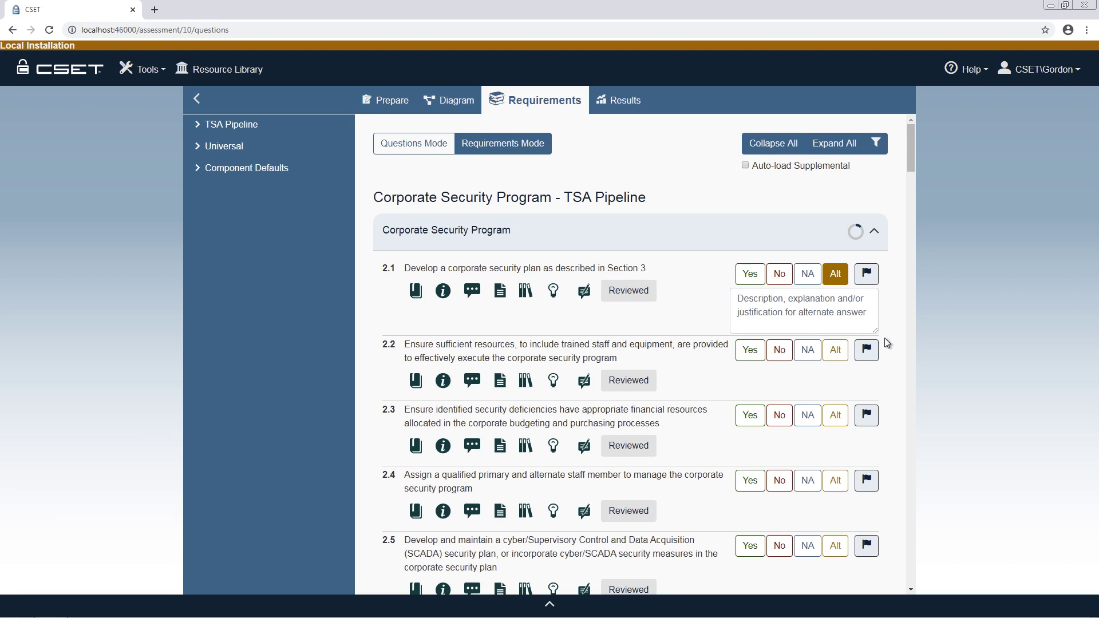
Answer requirements 2.2, 2.3 and 2.5 Yes and 2.4 No, then show the Help options
click(748, 350)
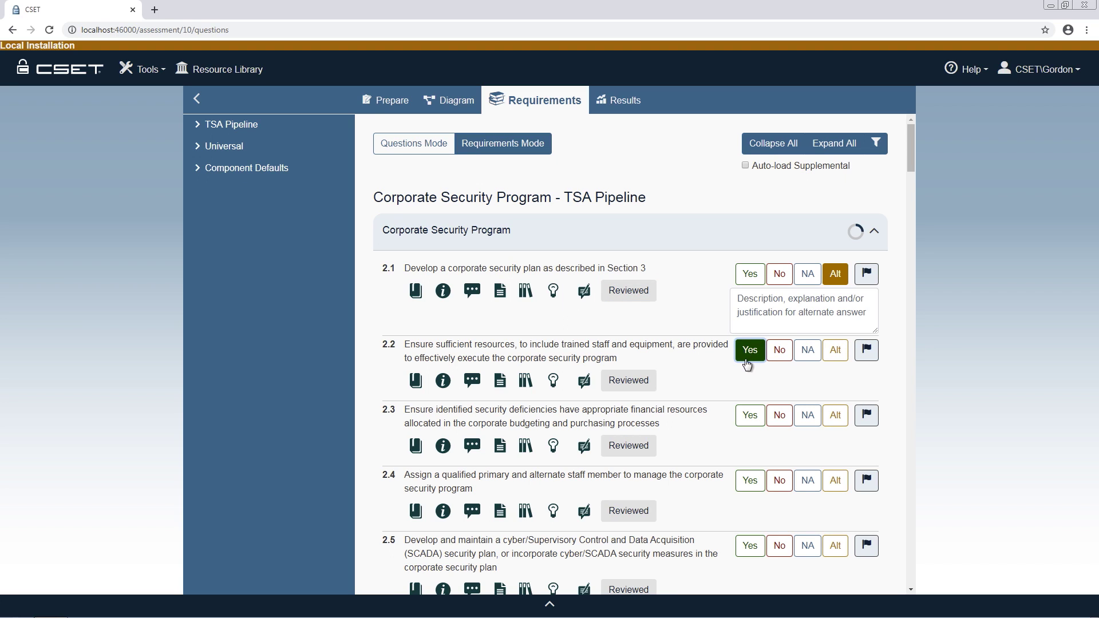
click(752, 417)
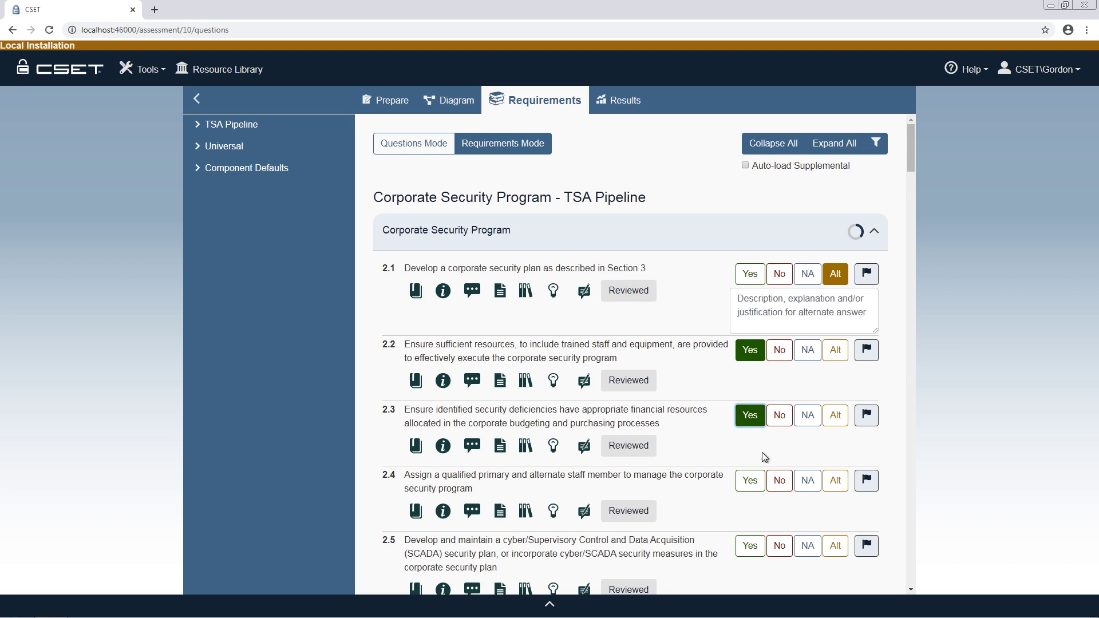
click(782, 482)
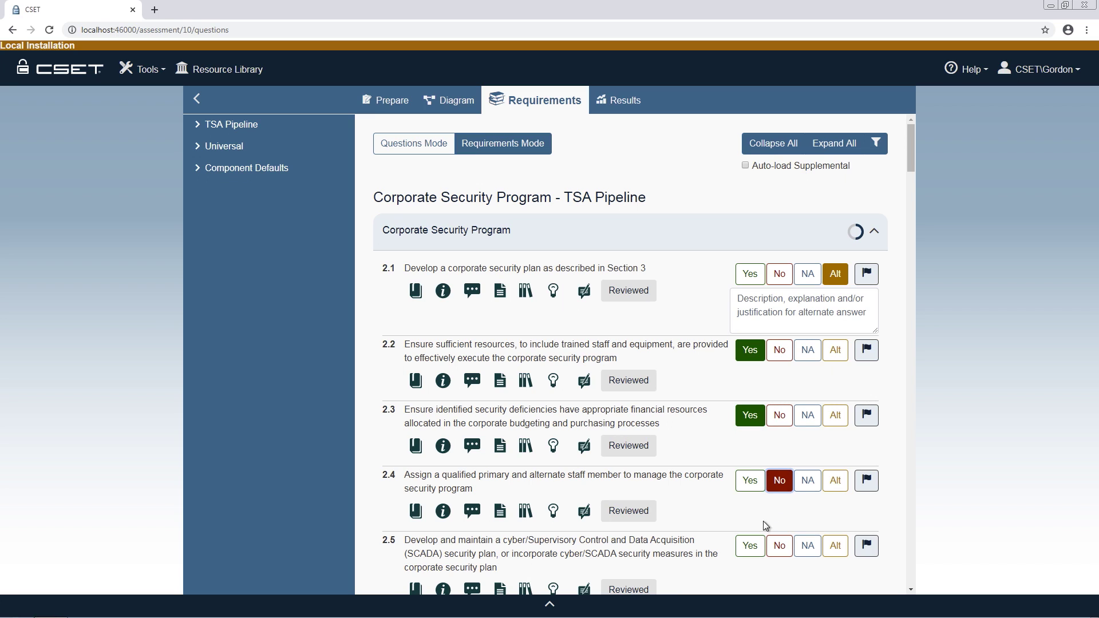
click(751, 547)
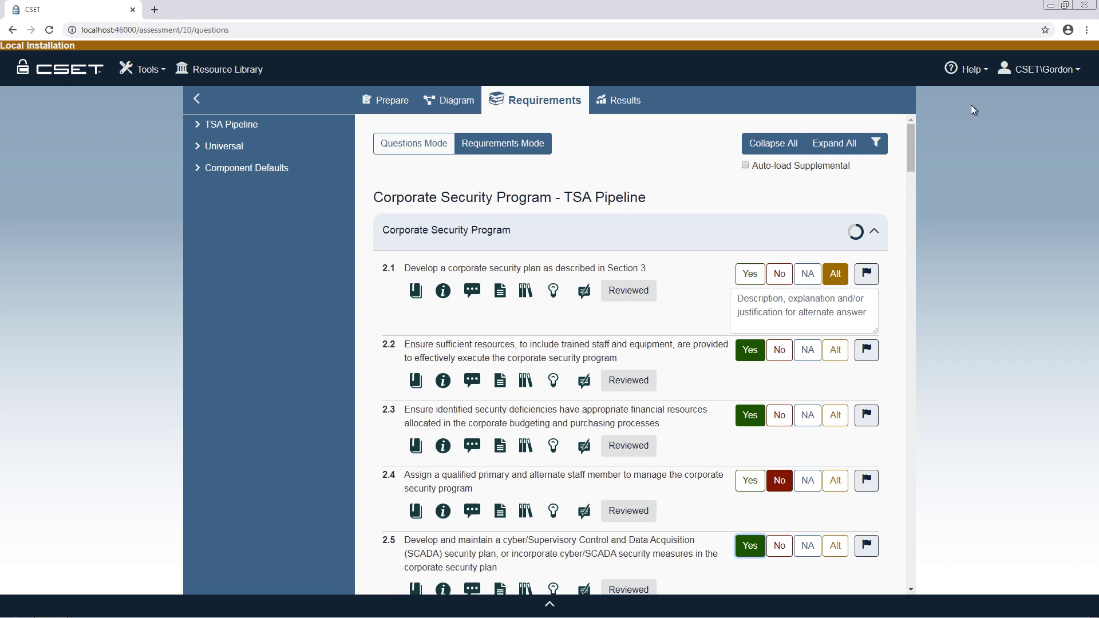
click(968, 70)
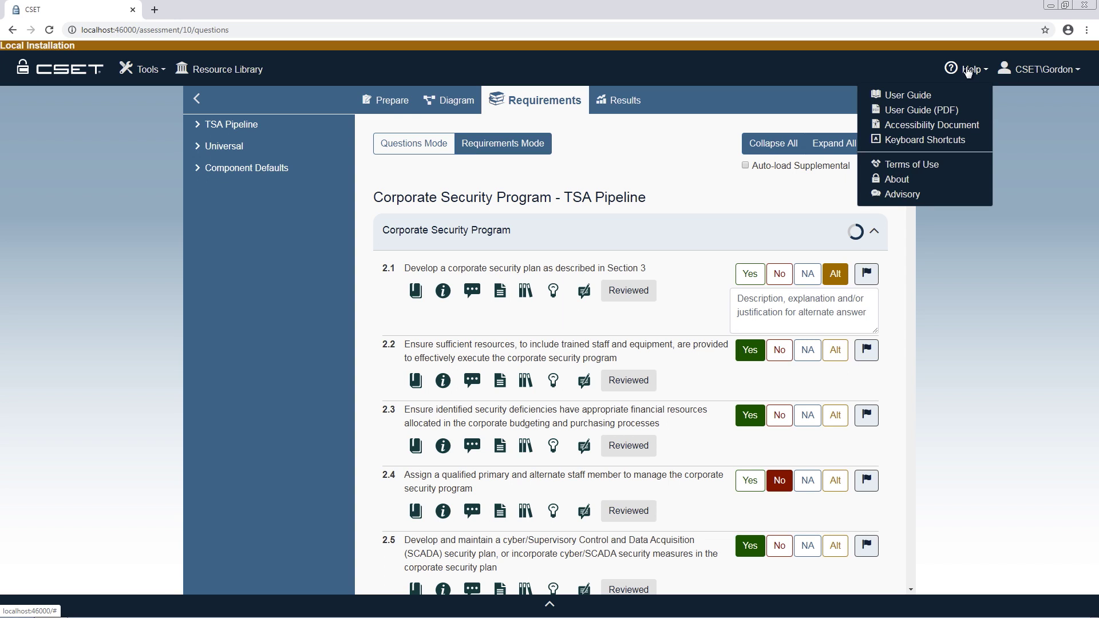
Open the CSET User Guide from Help and switch it to its Index
click(931, 96)
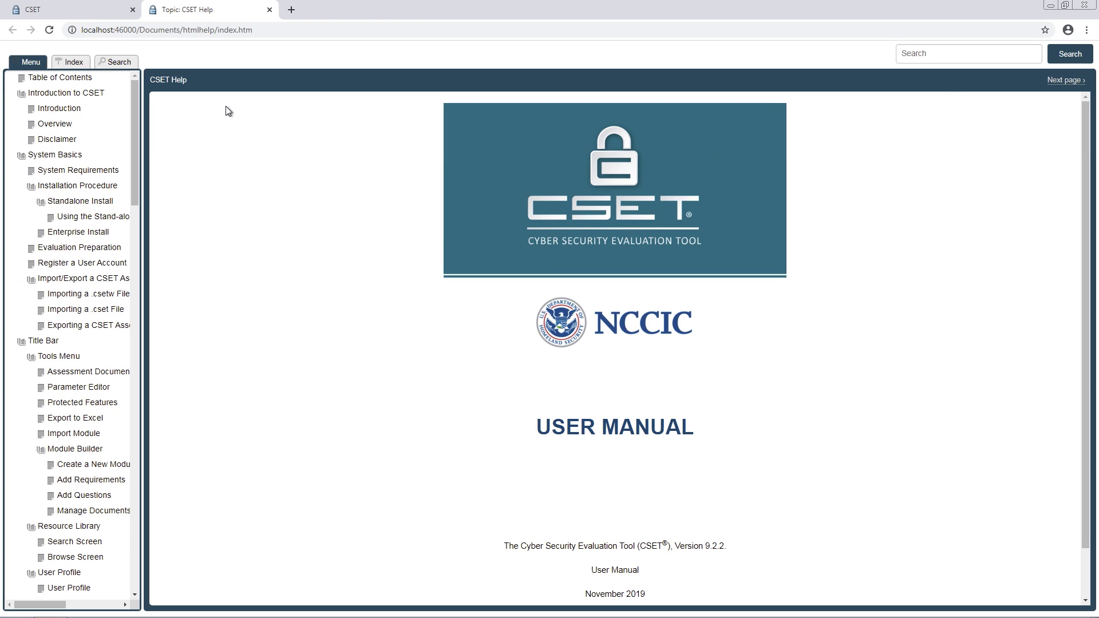
click(83, 65)
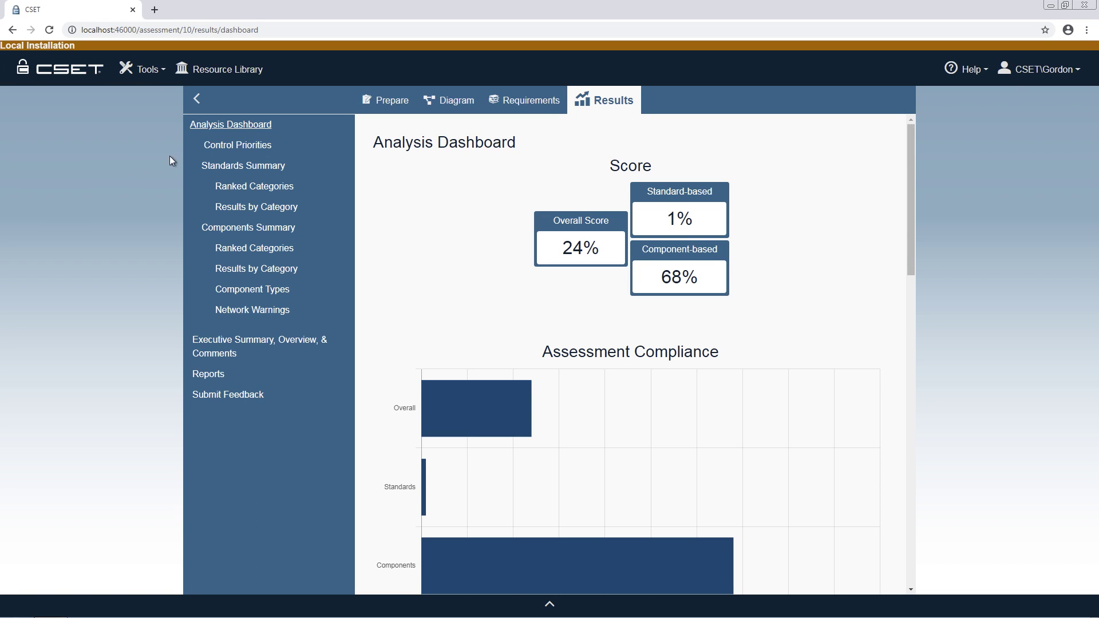
View each Results chart from Control Priorities through Components By Component Type, ending on the Executive Summary page
click(269, 147)
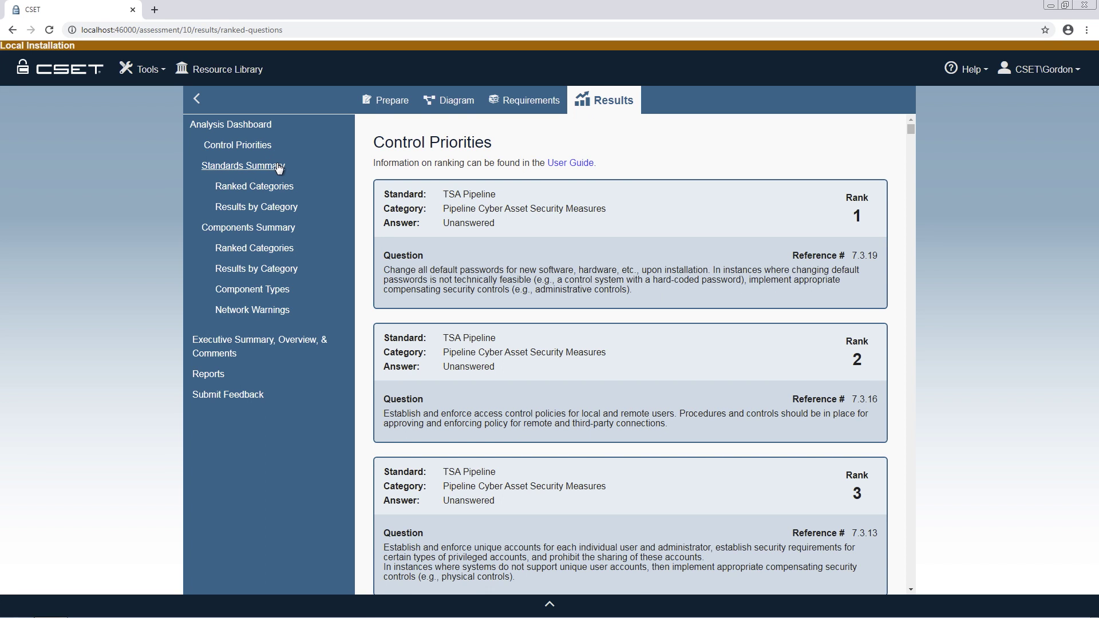
click(279, 166)
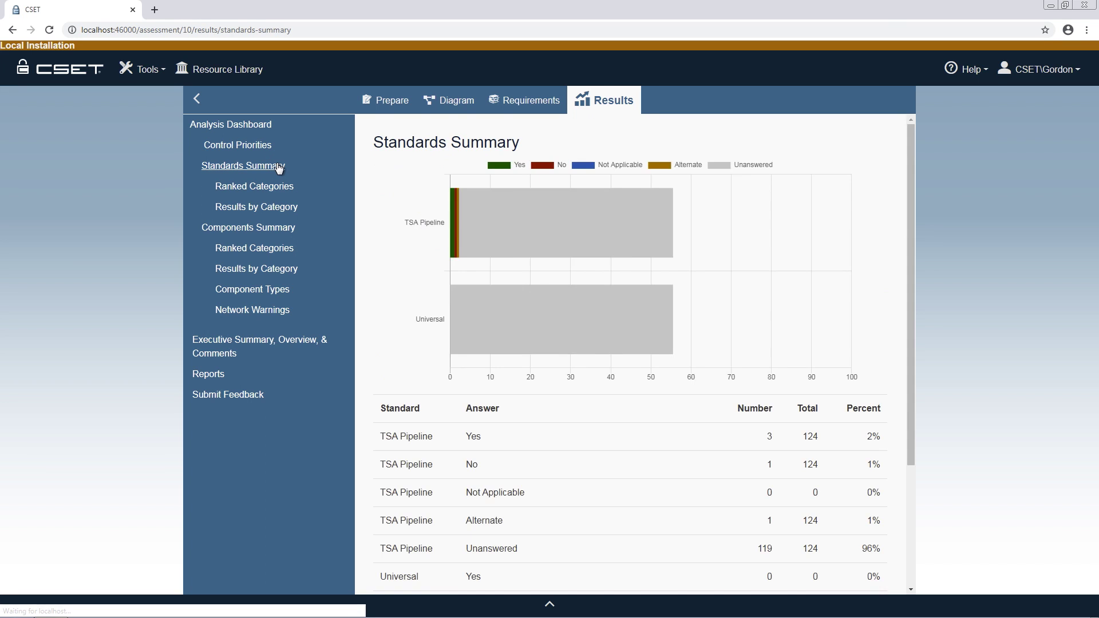
click(281, 188)
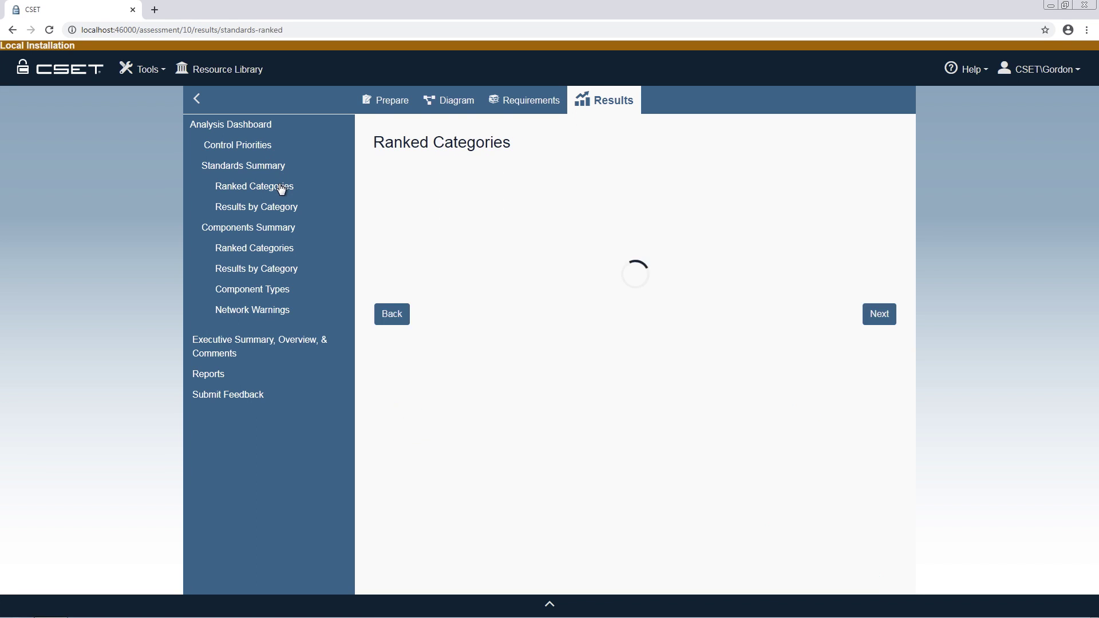
click(285, 210)
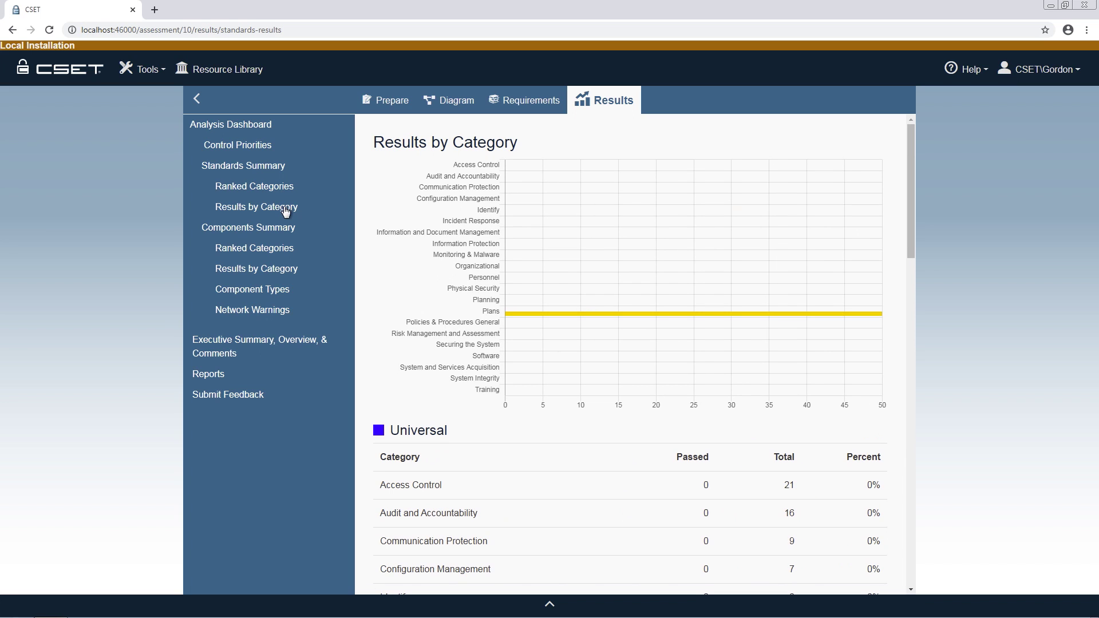
click(283, 227)
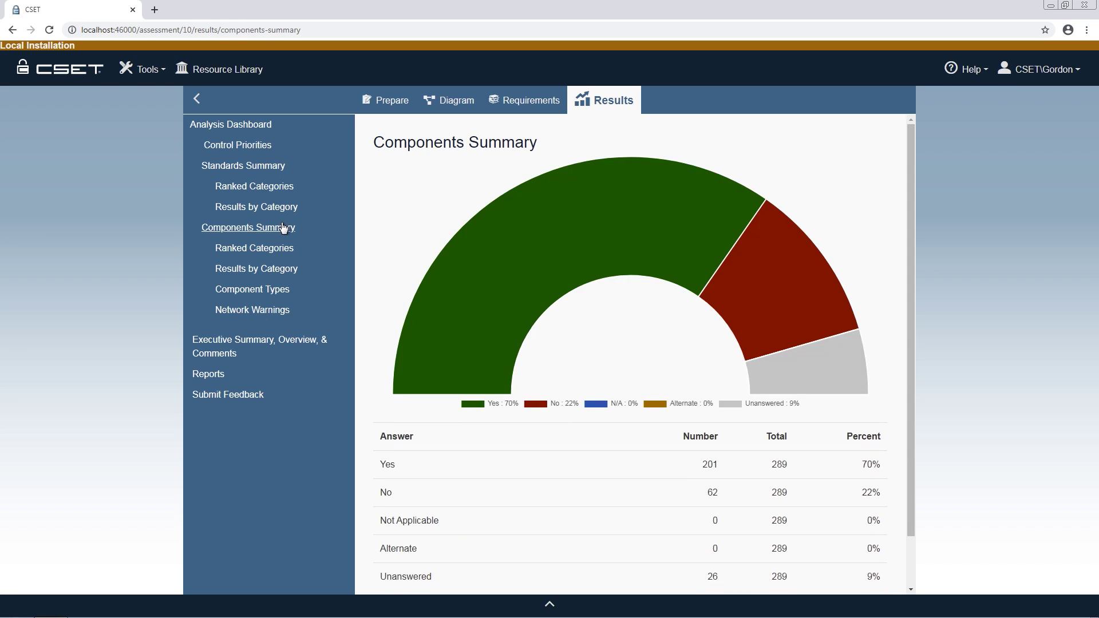
click(282, 249)
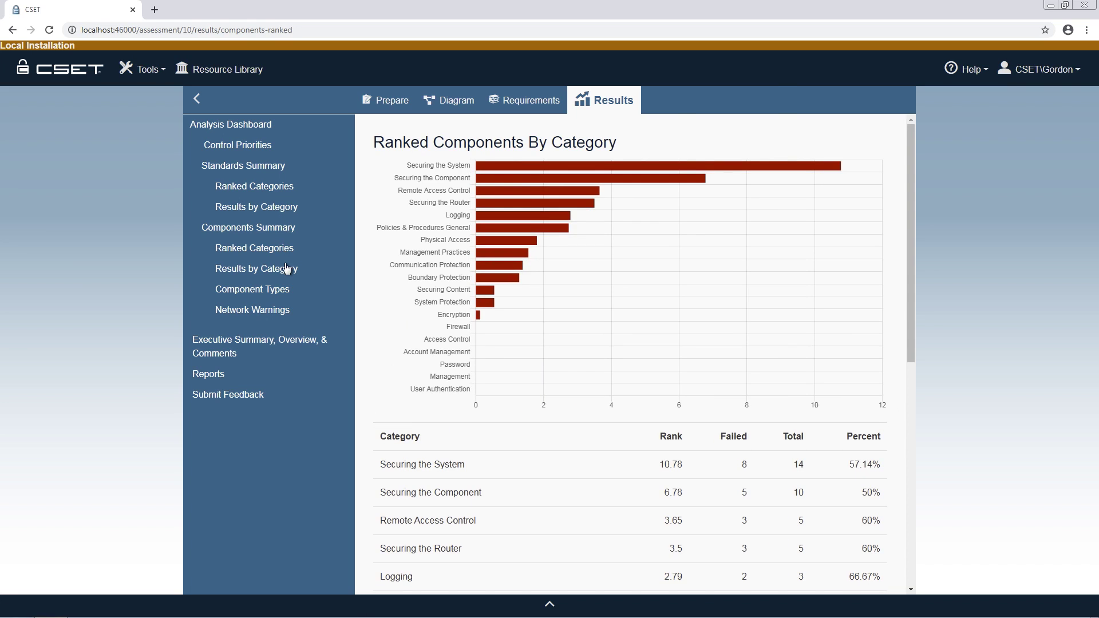
click(289, 274)
click(282, 288)
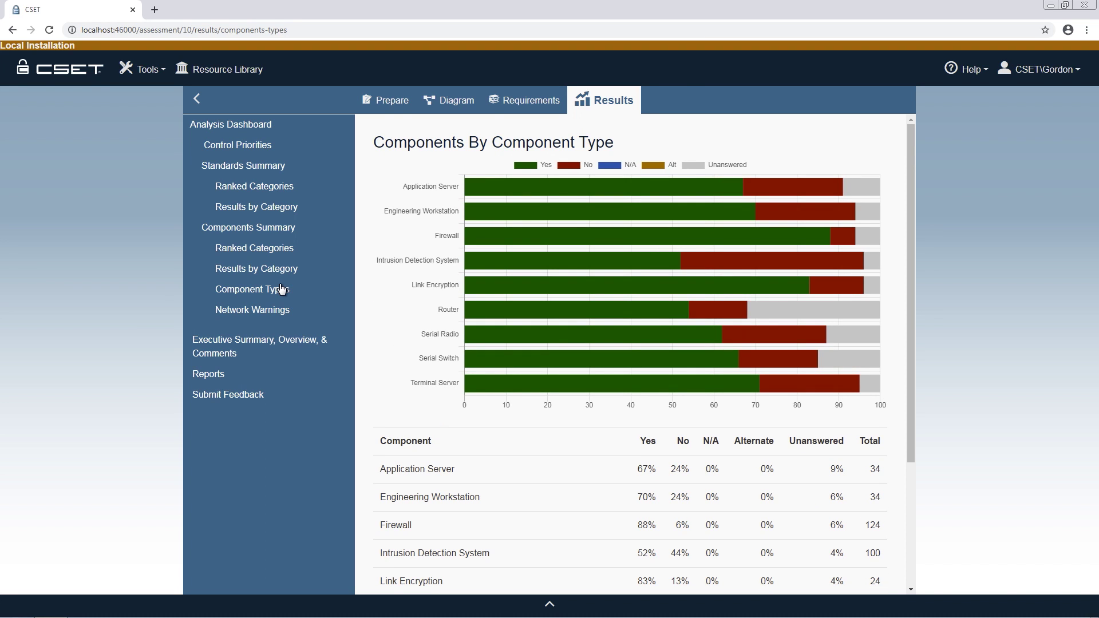
click(241, 341)
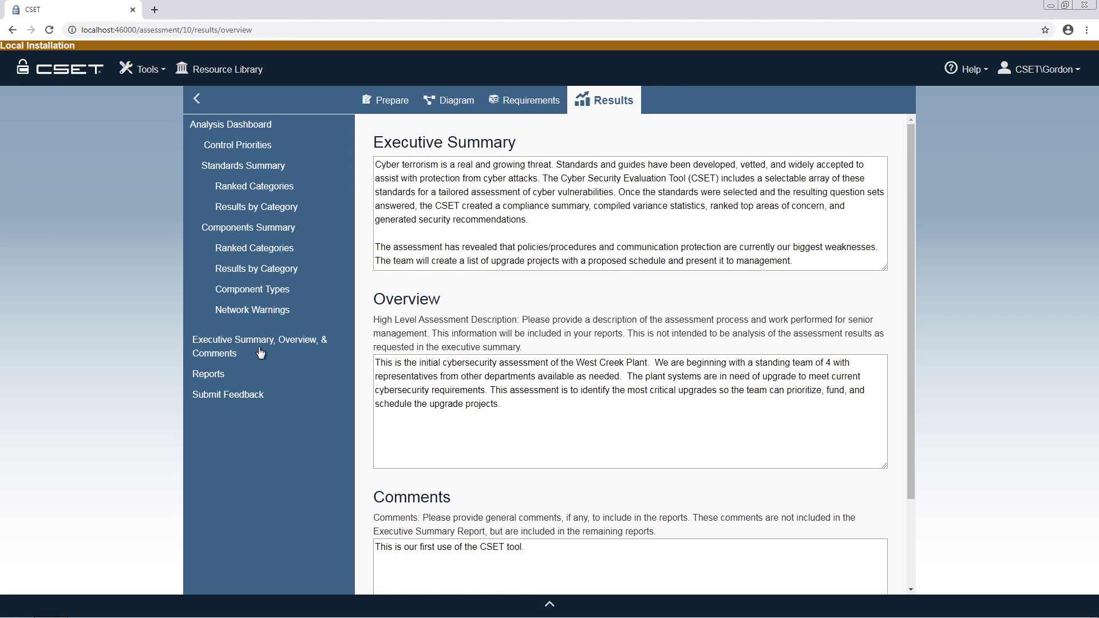
Bring up the Reports page listing the report types, then the Resource Library
click(217, 375)
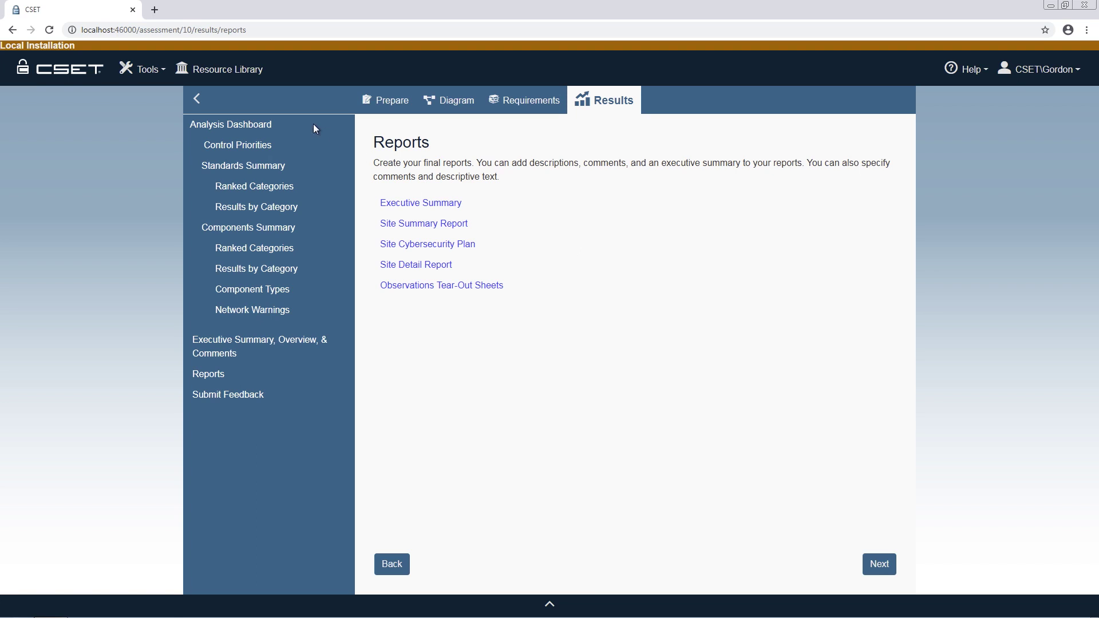
click(262, 75)
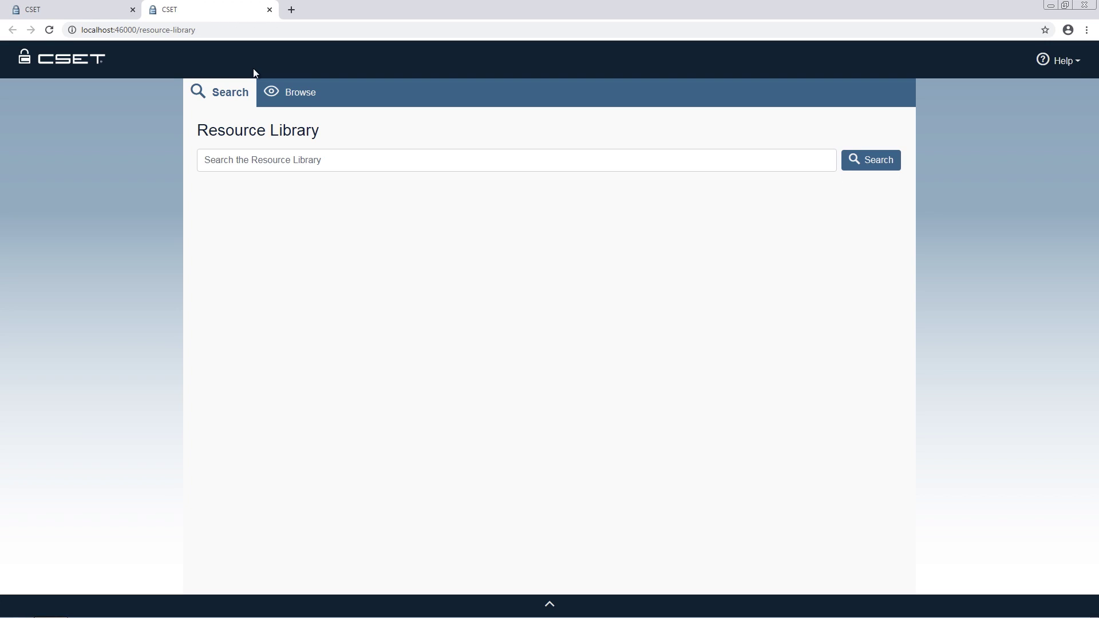
Browse Guidance > Access Control and open the NIST SP800-118 Password Management document
click(291, 92)
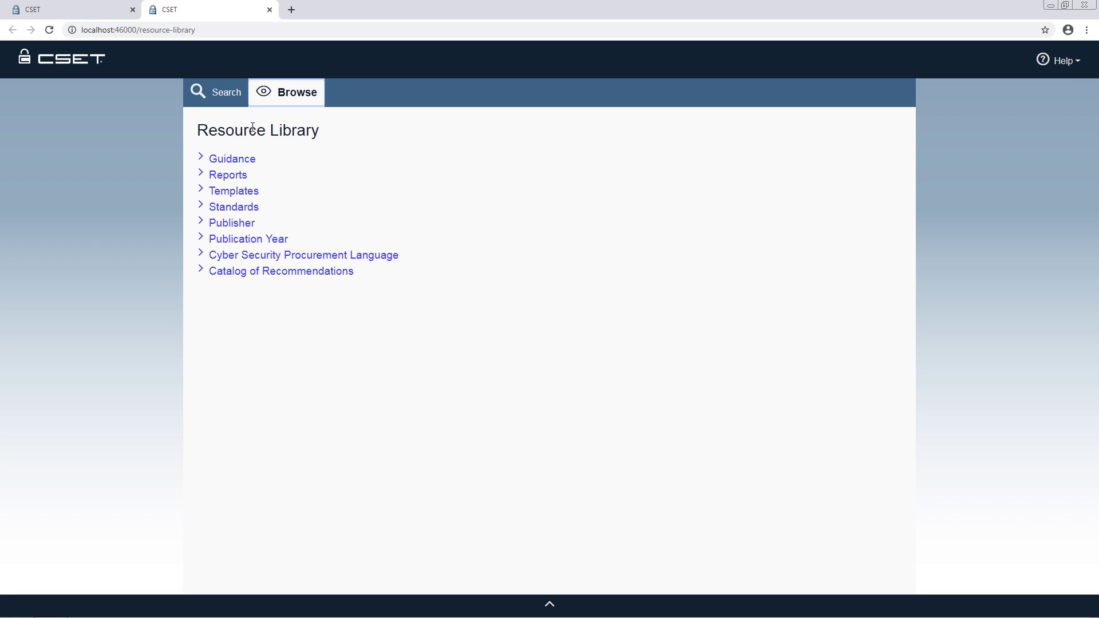
click(240, 163)
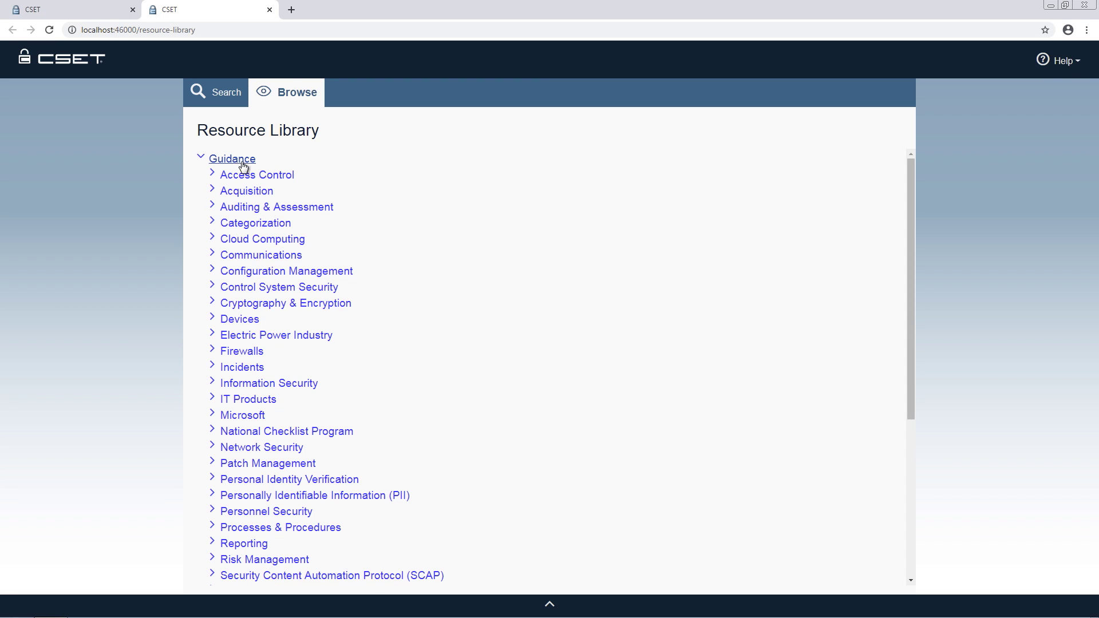
click(268, 178)
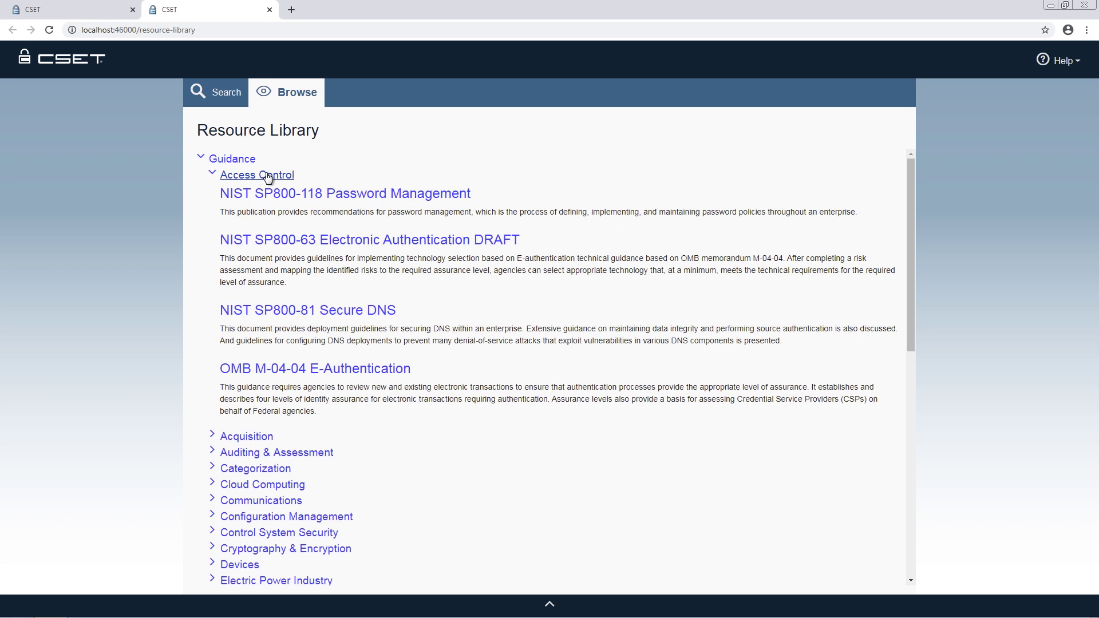
click(303, 195)
Collapse Guidance, expand Cyber Security Procurement Language and Catalog of Recommendations, then return to search
click(201, 159)
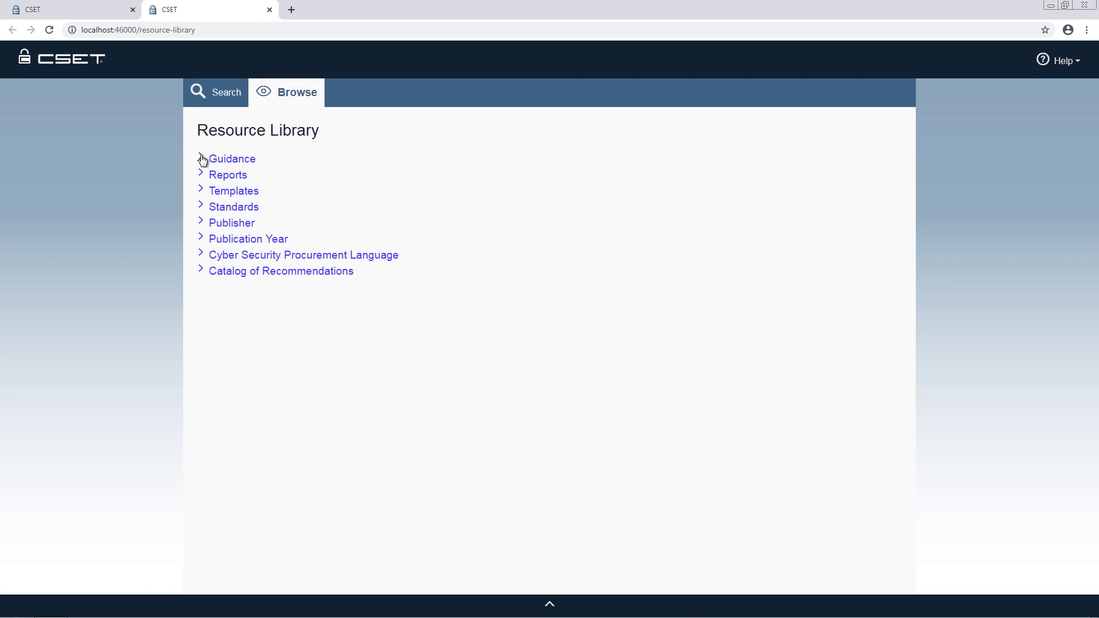
click(282, 256)
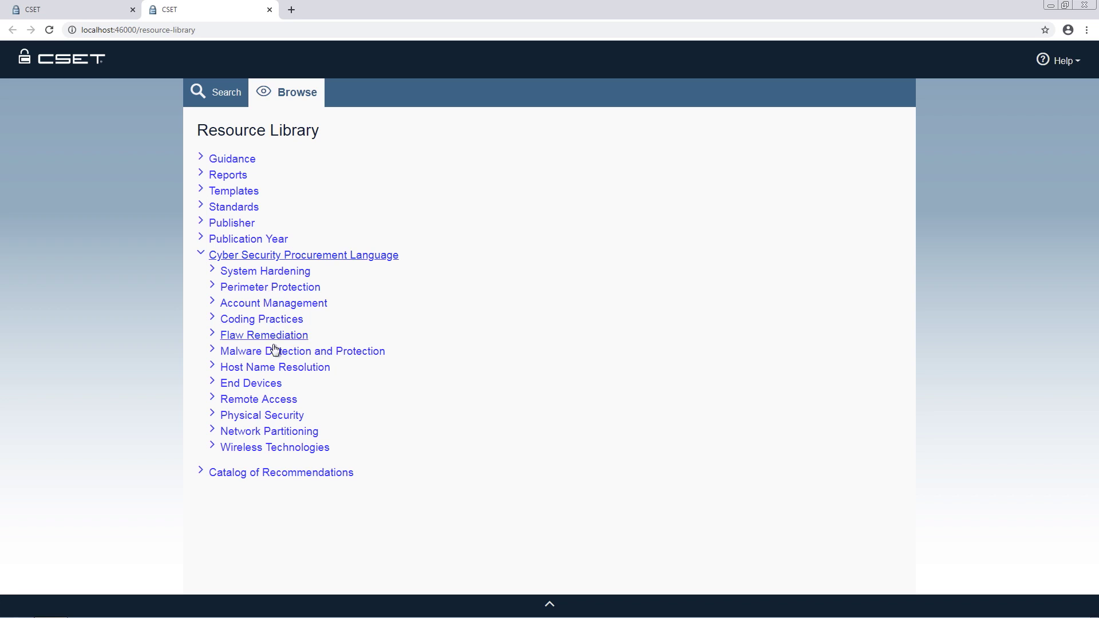
click(311, 473)
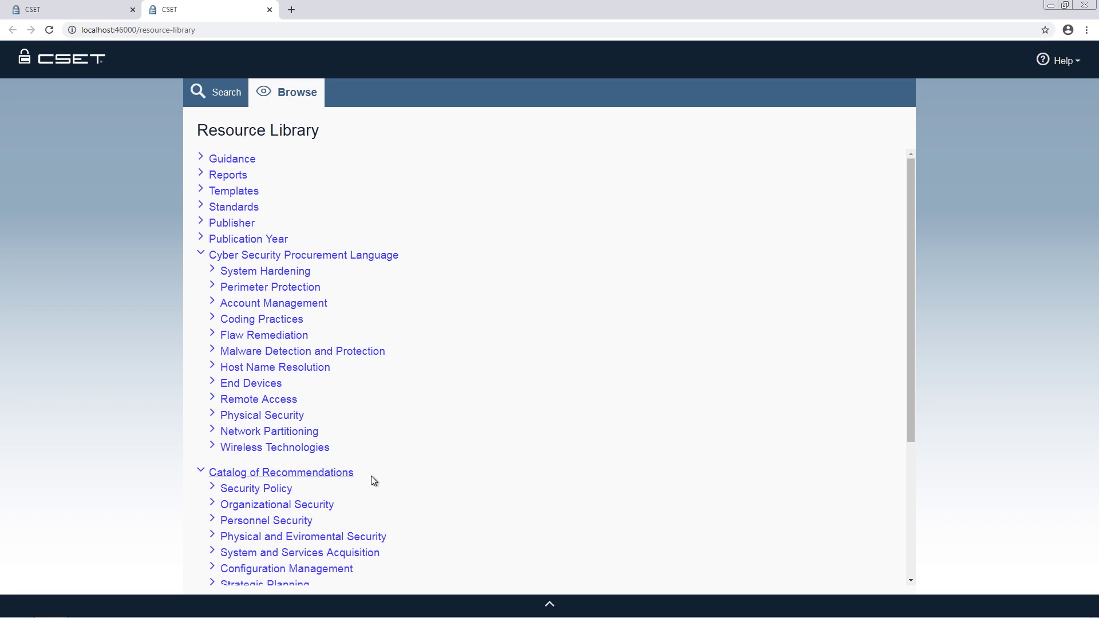
click(231, 95)
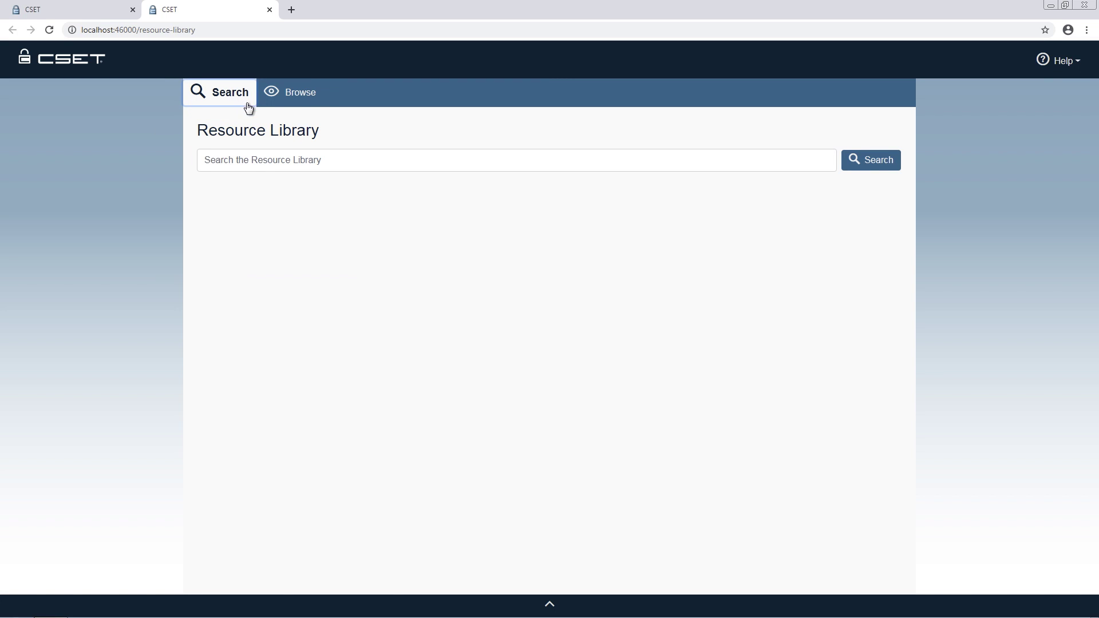